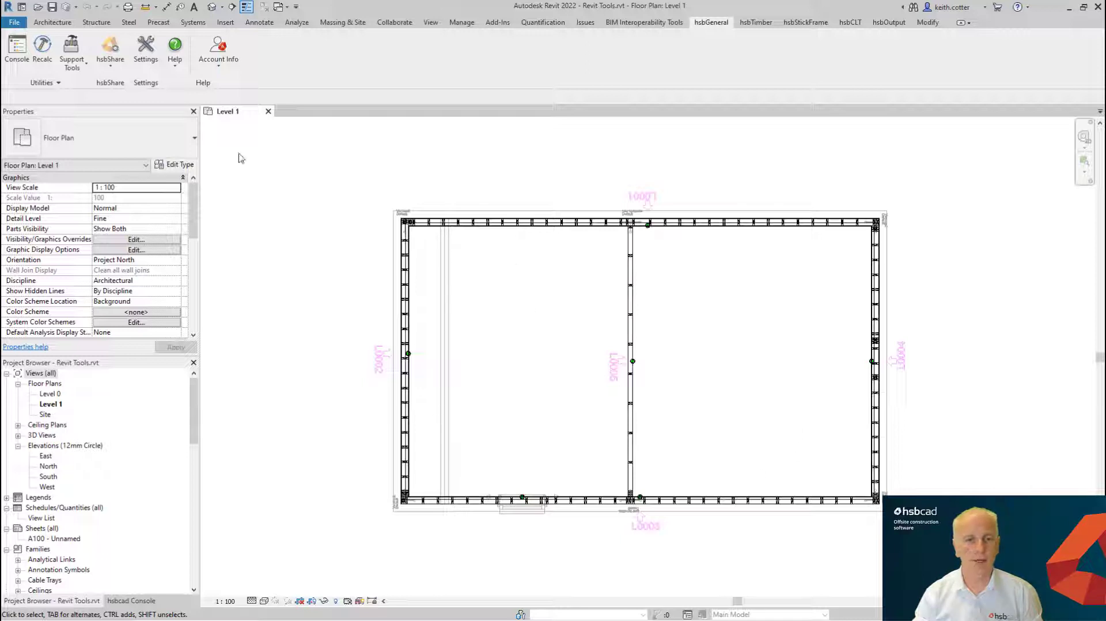
Open the default 3D view and zoom in on the framed wall with the window.
click(216, 10)
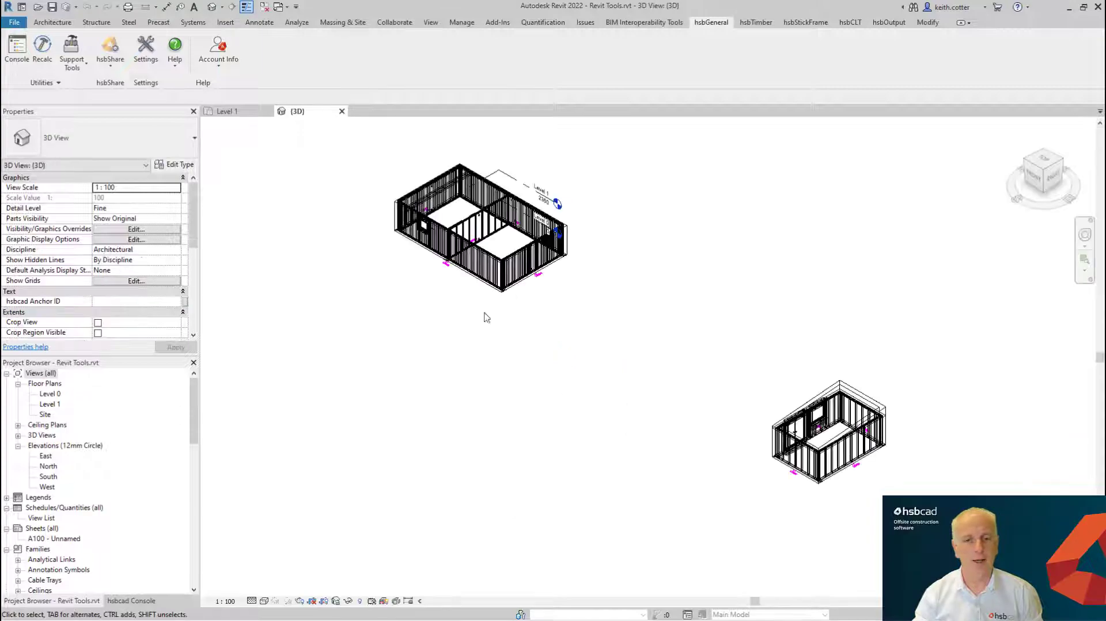
middle_drag(465, 288, 508, 368)
scroll(472, 311, up, 8)
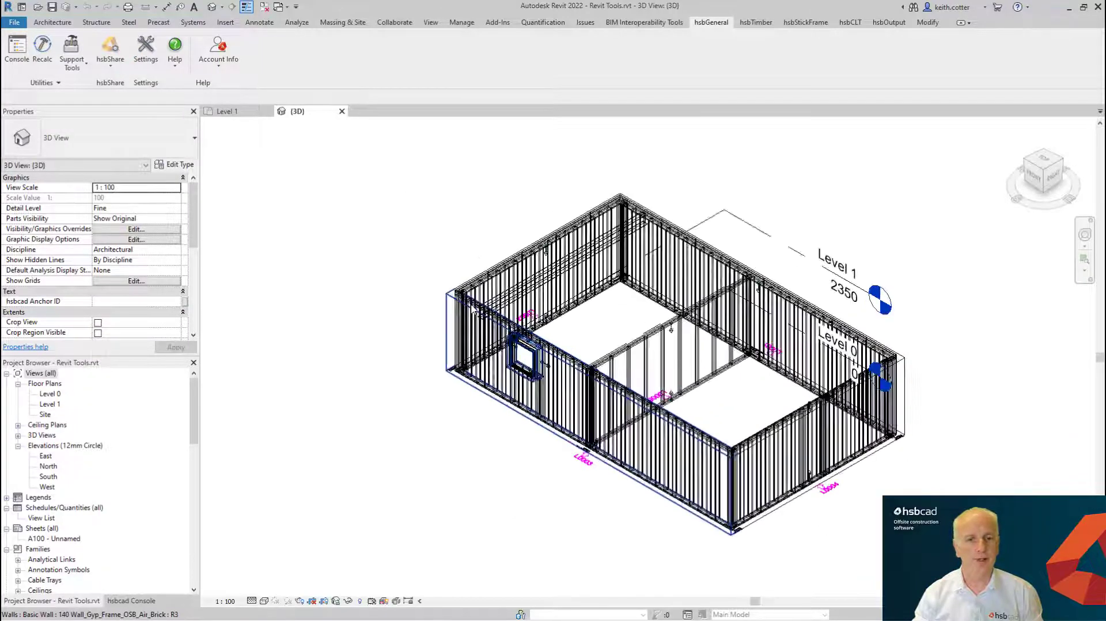
scroll(645, 329, up, 3)
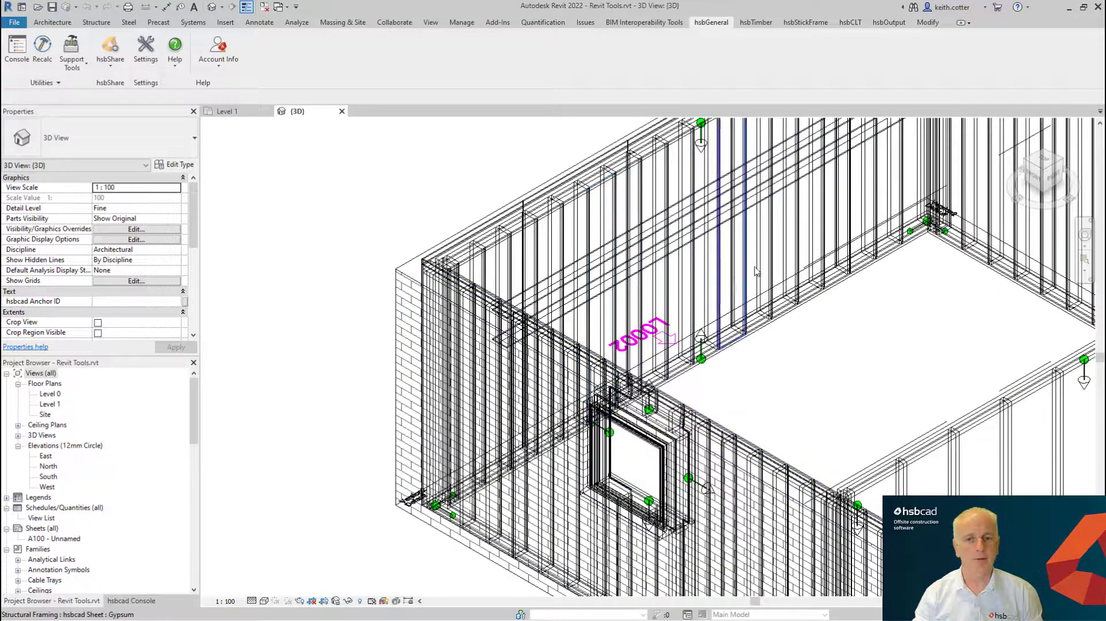
middle_drag(644, 330, 665, 450)
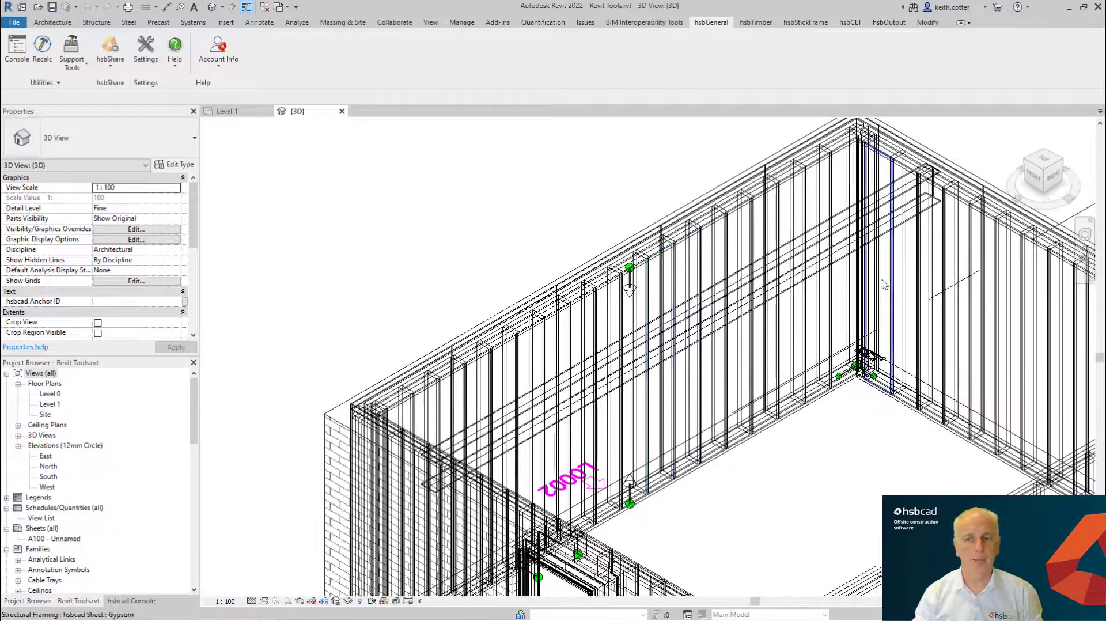
middle_drag(458, 441, 535, 367)
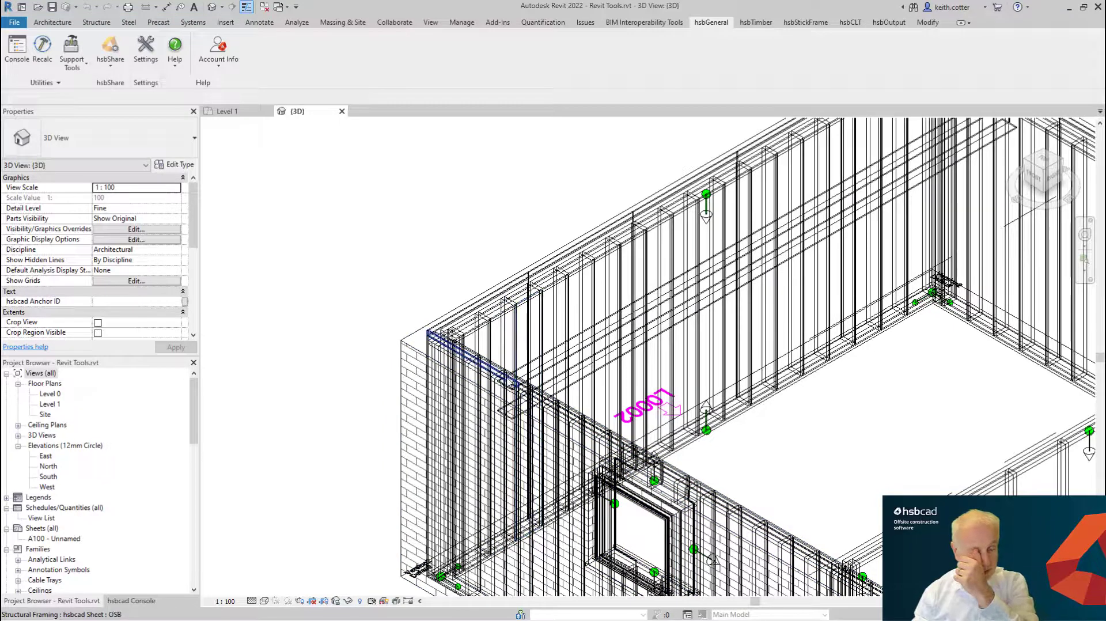
scroll(510, 377, down, 2)
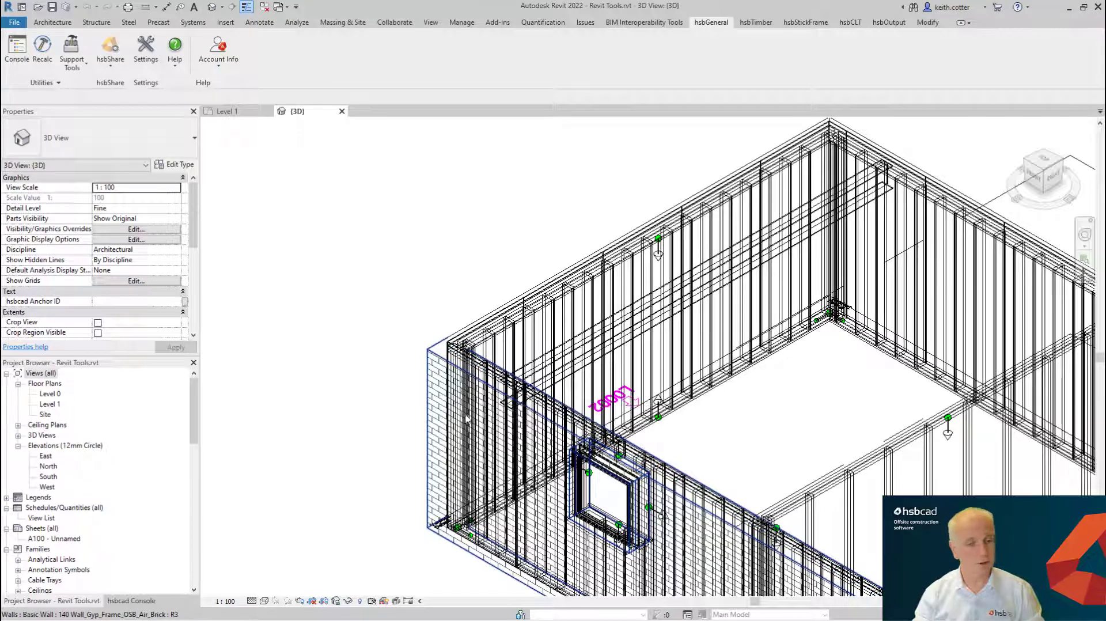
Hide the Walls model category in the 3D view's visibility settings using VG.
key(v)
key(g)
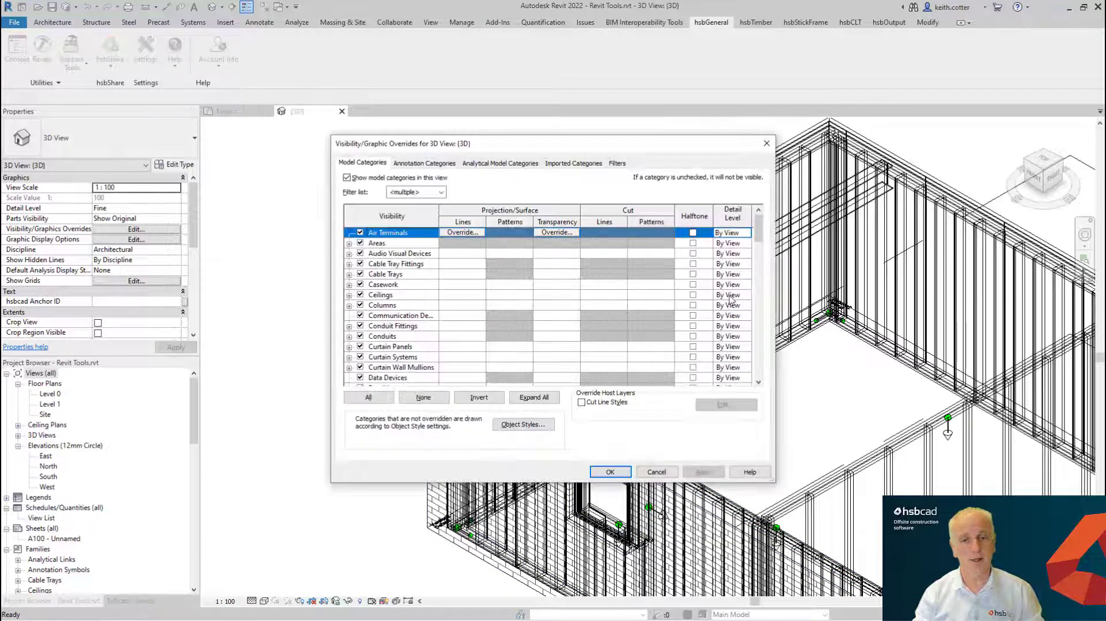
drag(761, 232, 760, 381)
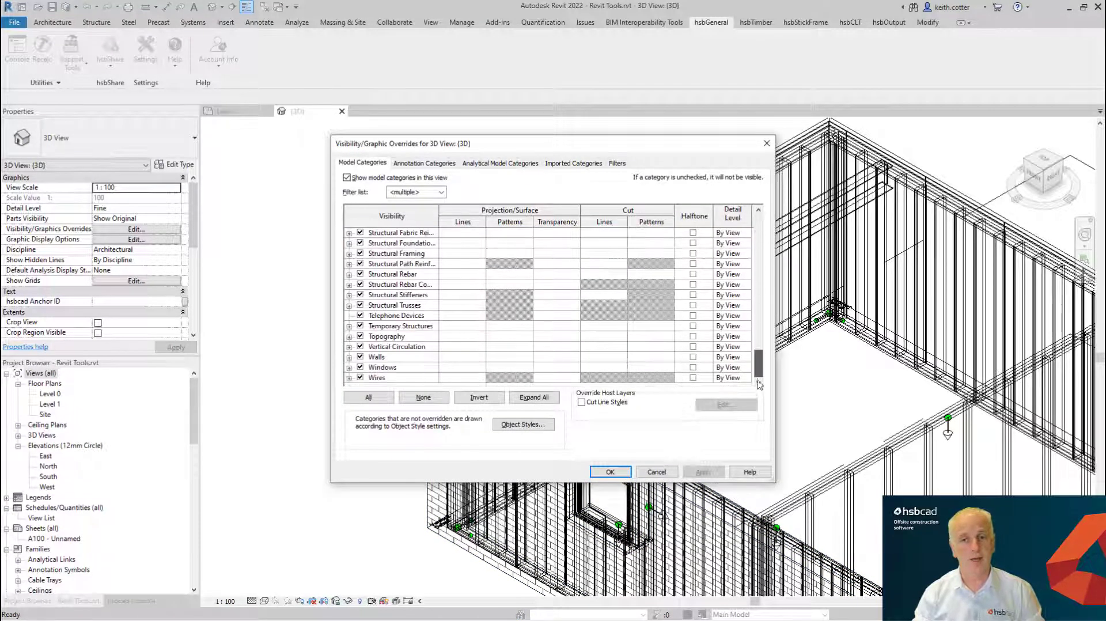
click(361, 357)
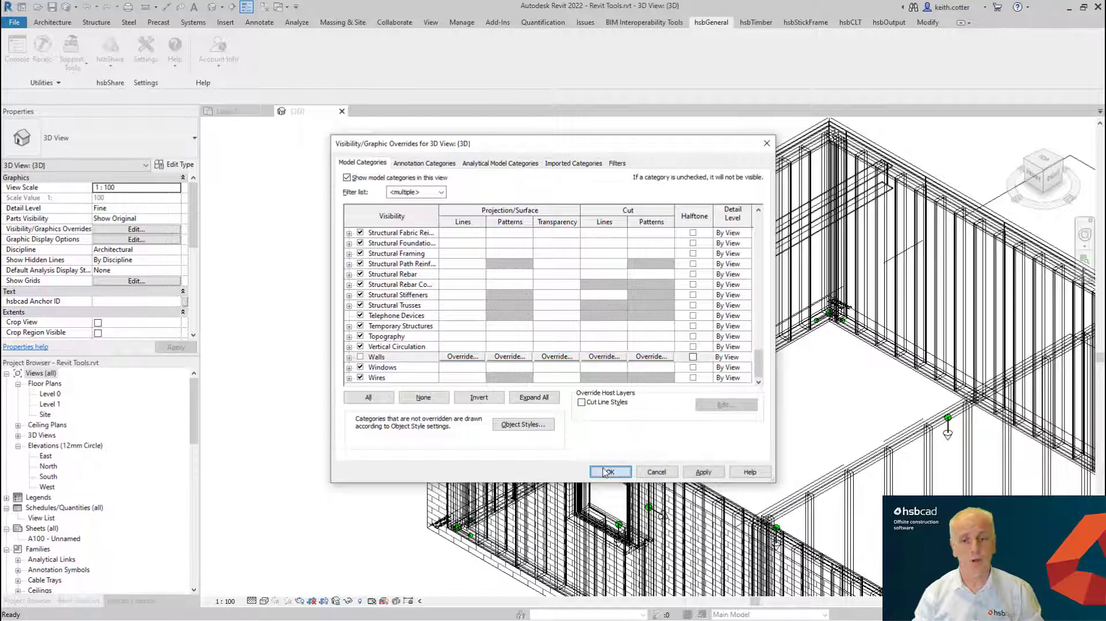
click(609, 472)
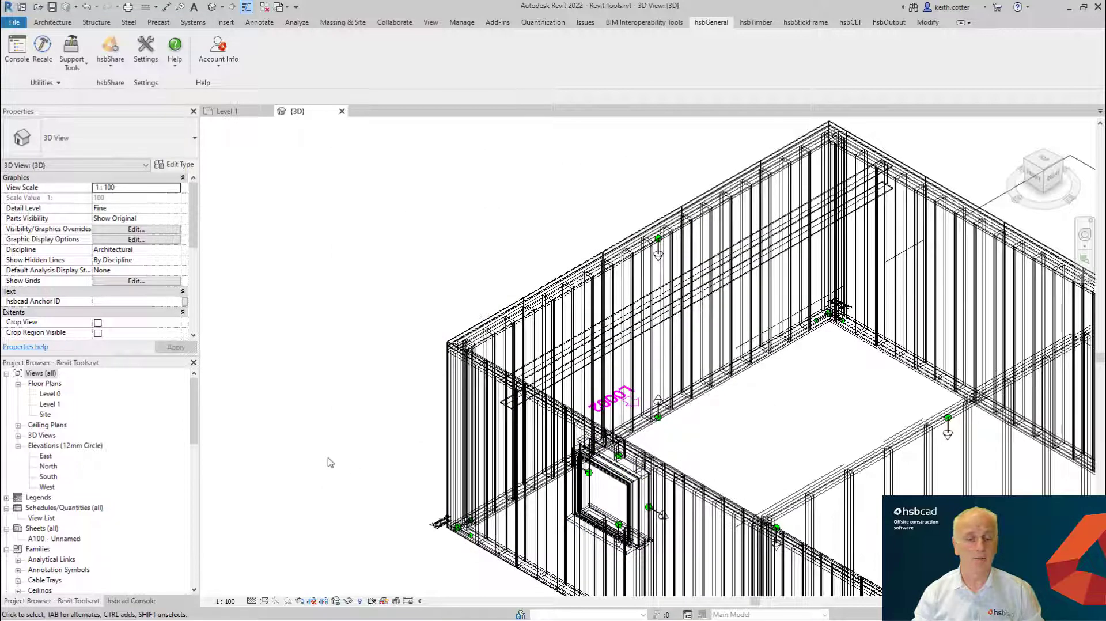
middle_drag(344, 468, 282, 397)
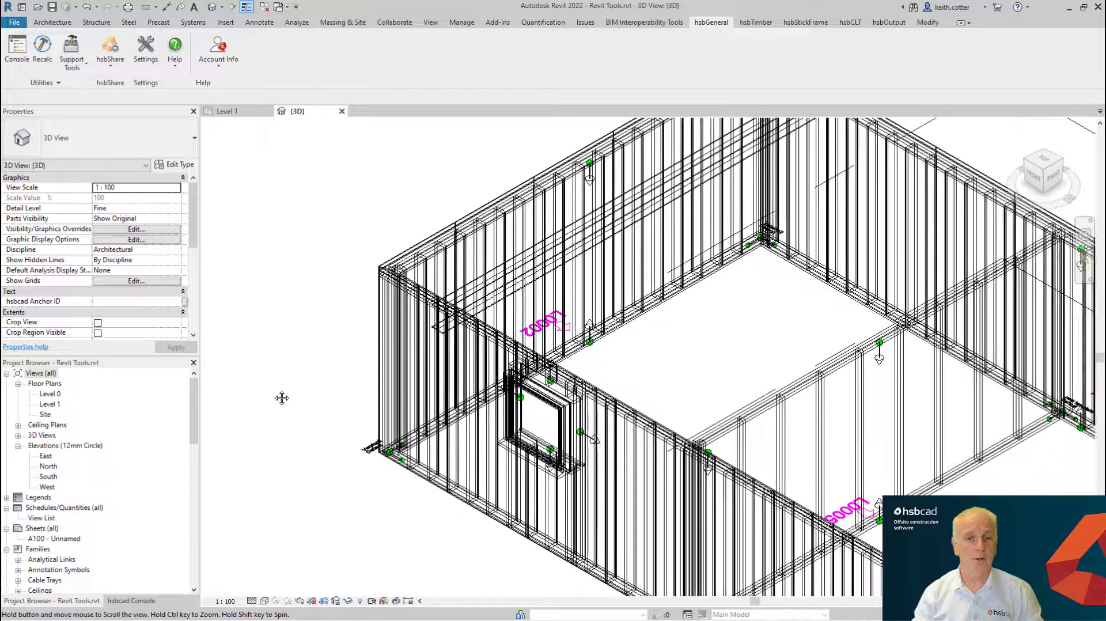
In the hsbcad Console, hide all Level 0 wall framing except L0003, framing it with the beam.
click(16, 51)
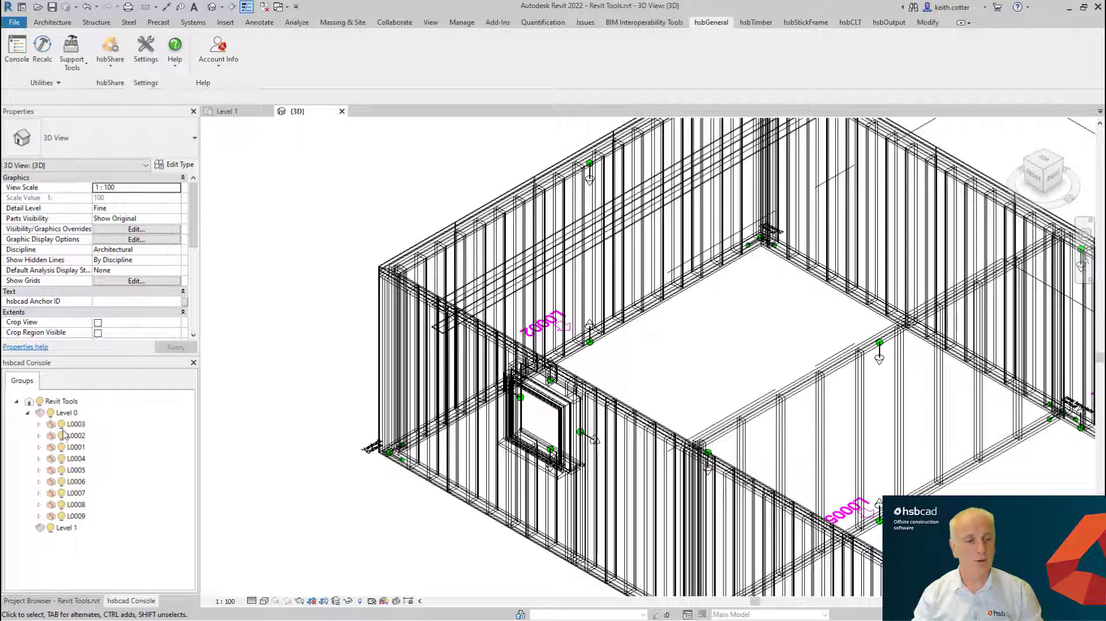
middle_drag(487, 506, 355, 368)
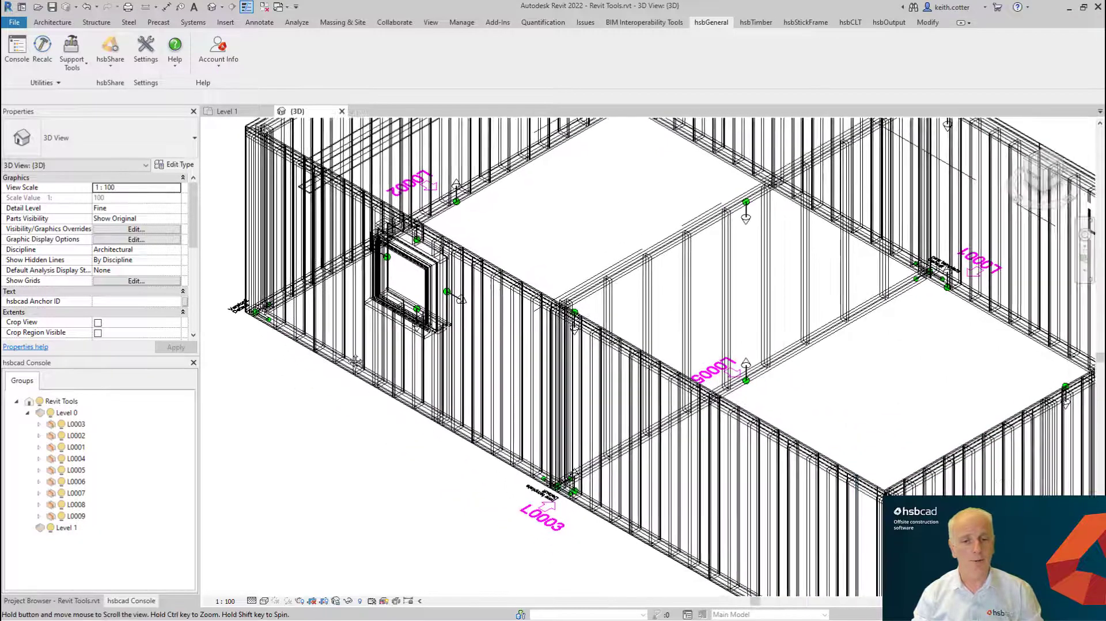
click(49, 412)
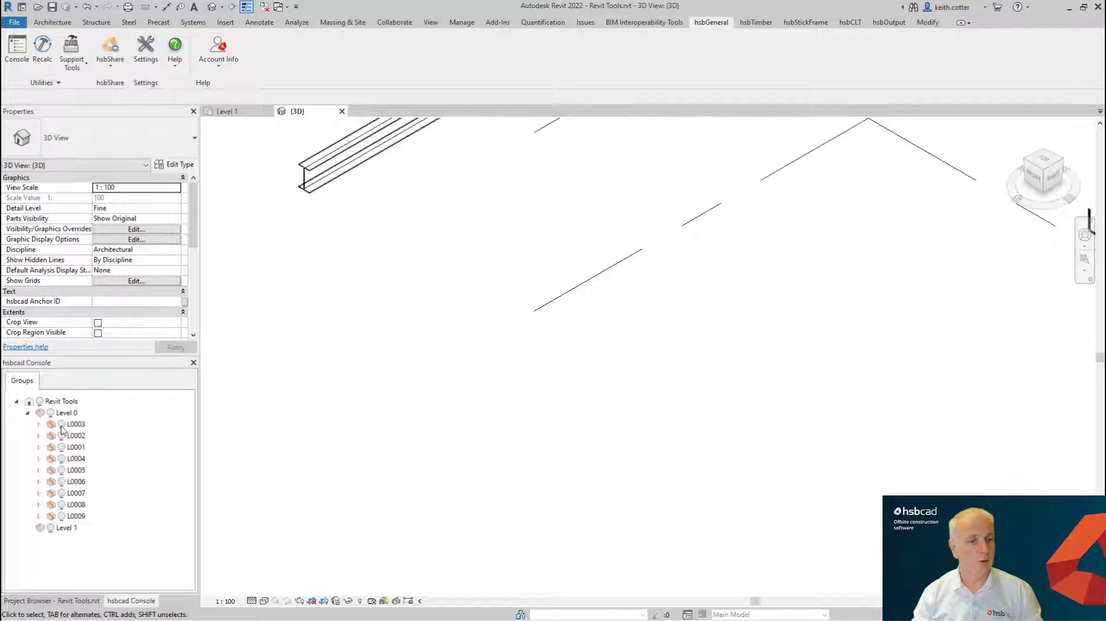
middle_drag(365, 496, 445, 526)
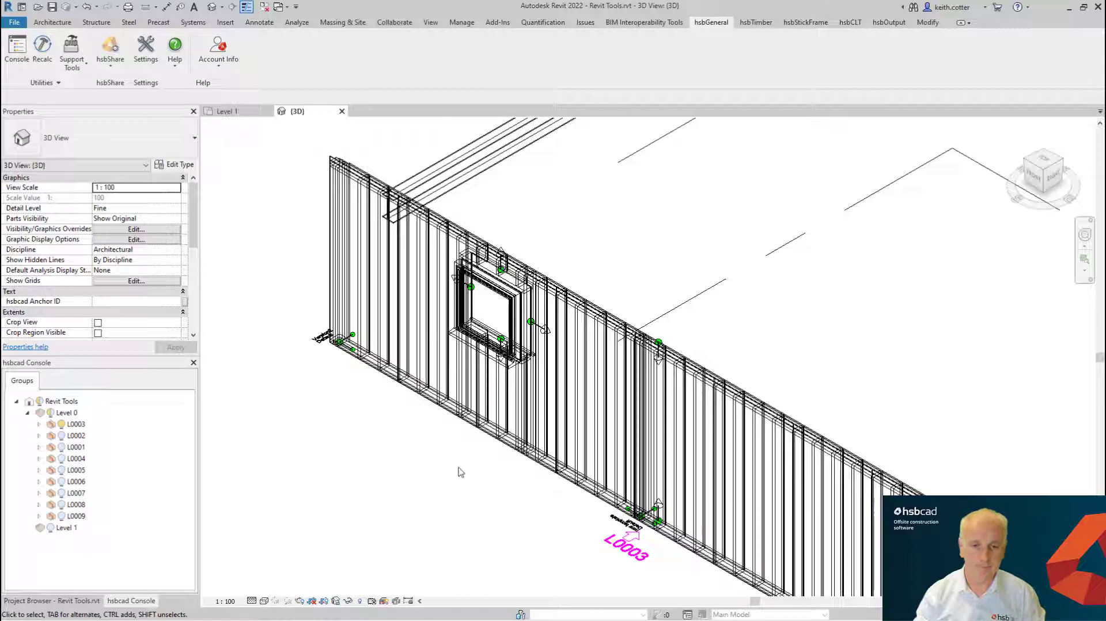
scroll(461, 473, down, 2)
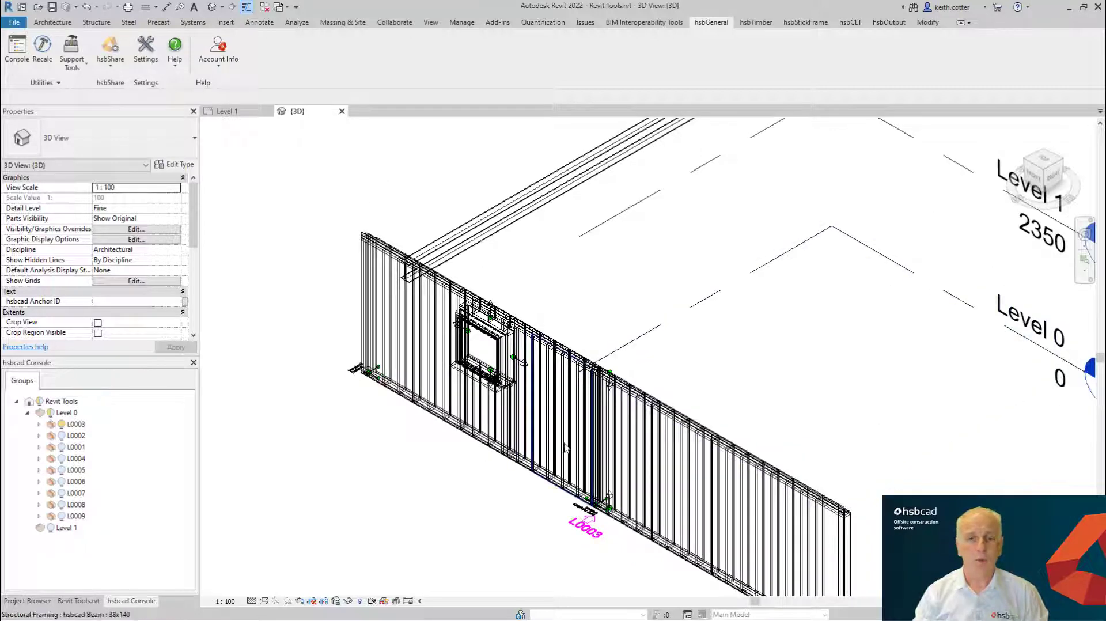
scroll(378, 272, up, 2)
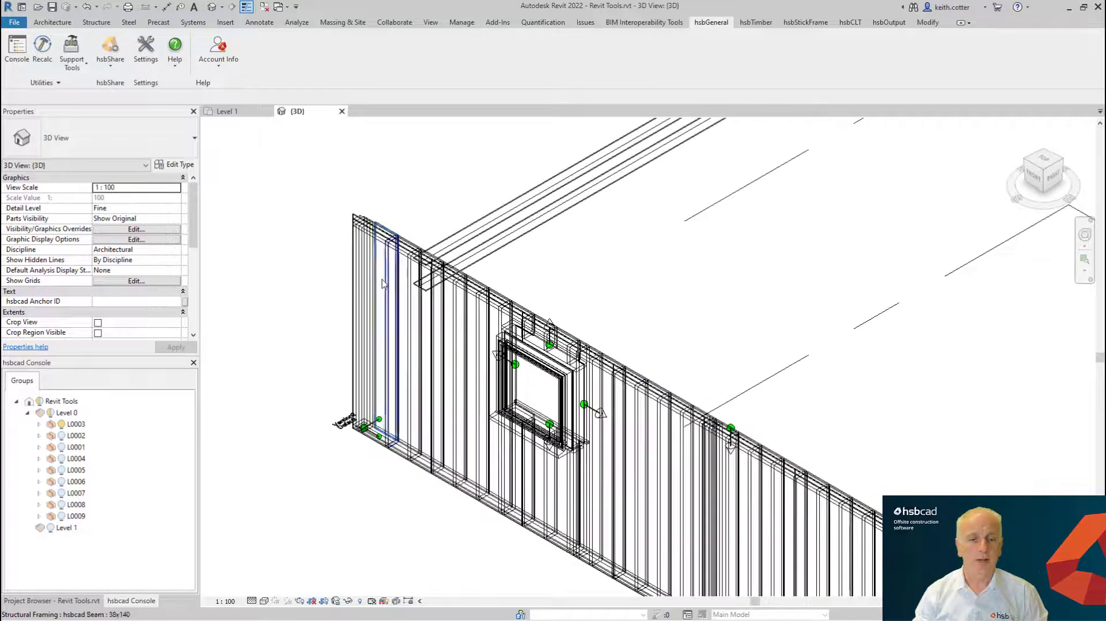
scroll(403, 285, up, 3)
middle_drag(425, 299, 529, 319)
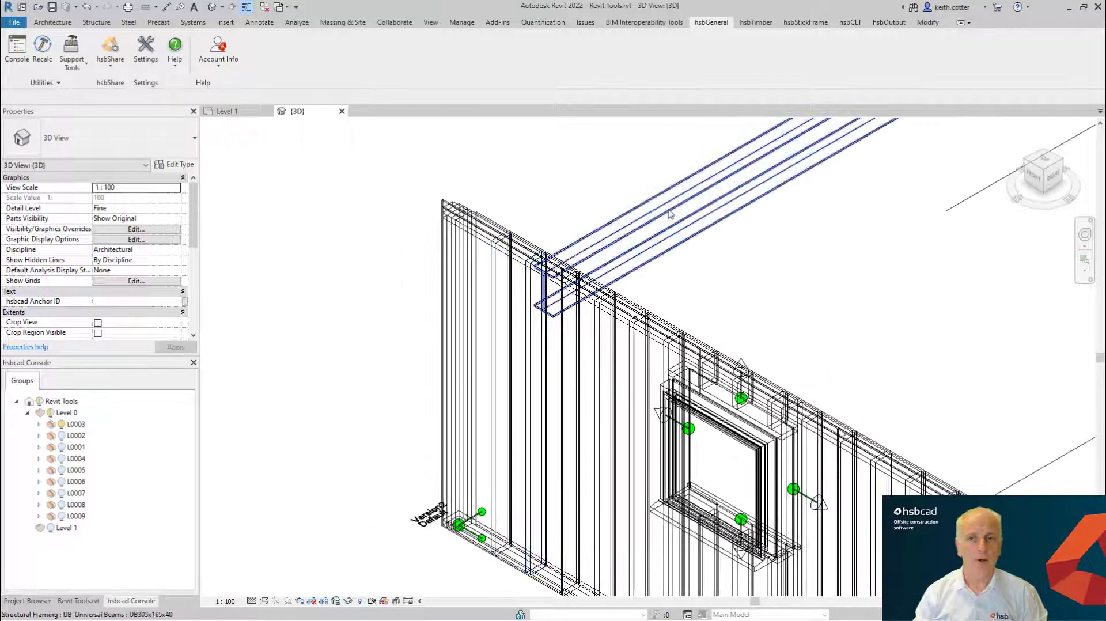
Start a stick-frame Pocket pairing wall L0003 with the steel beam to open its parameters.
click(805, 24)
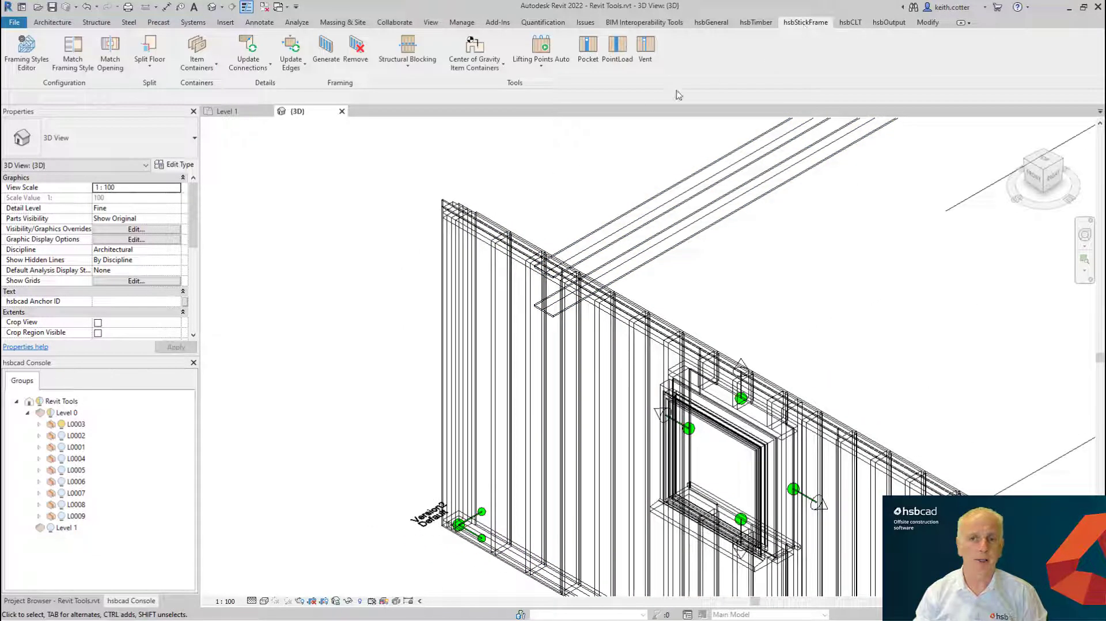
click(592, 54)
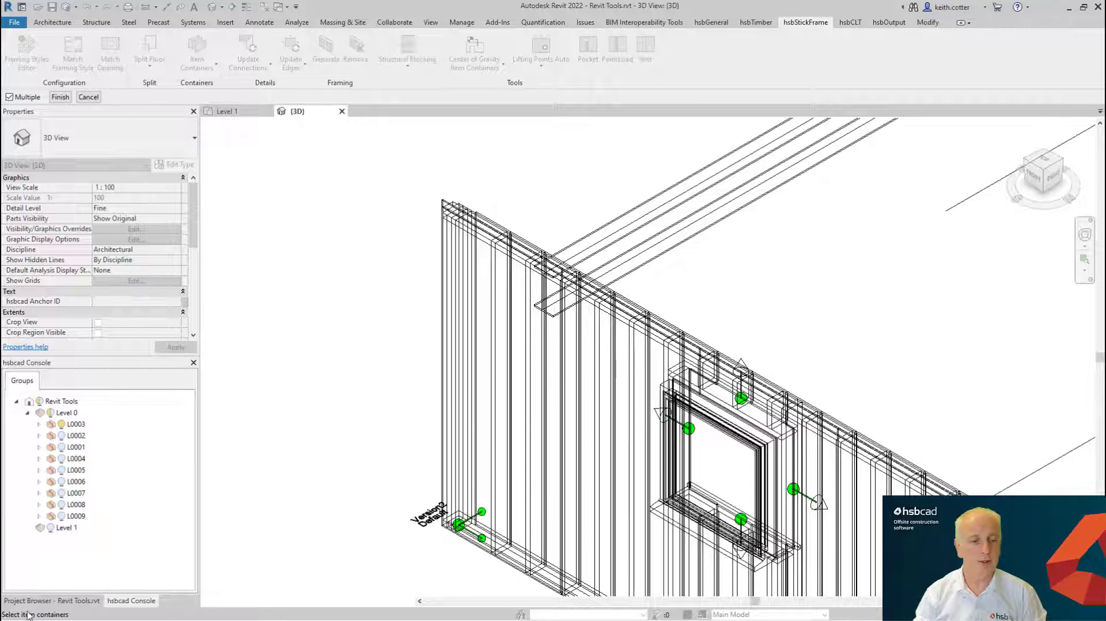
middle_drag(395, 560, 280, 387)
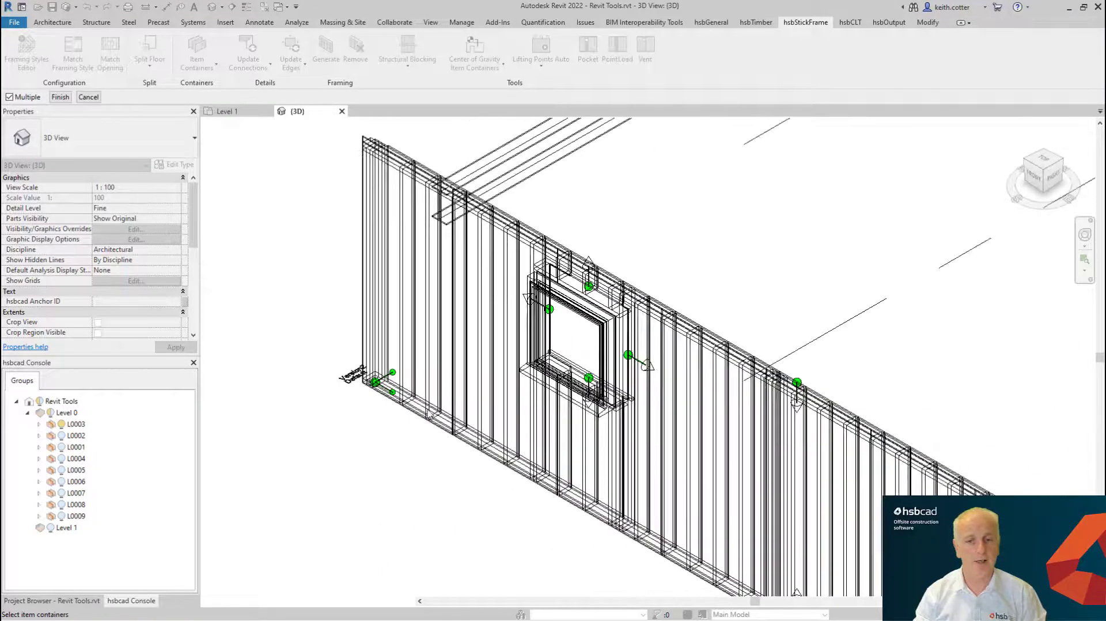
scroll(433, 405, down, 2)
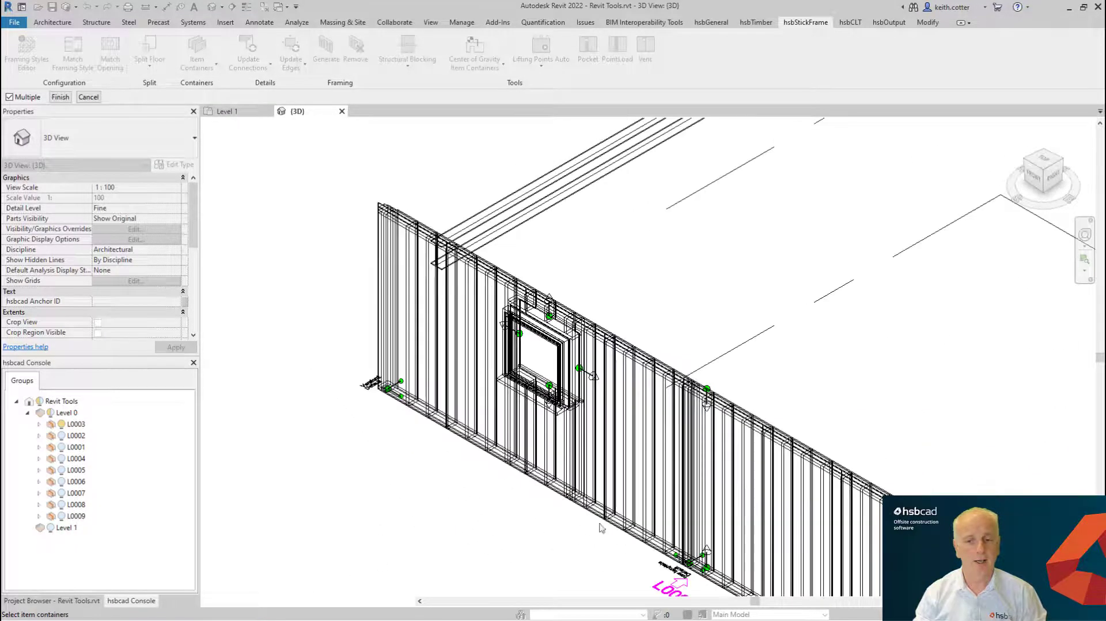
click(668, 594)
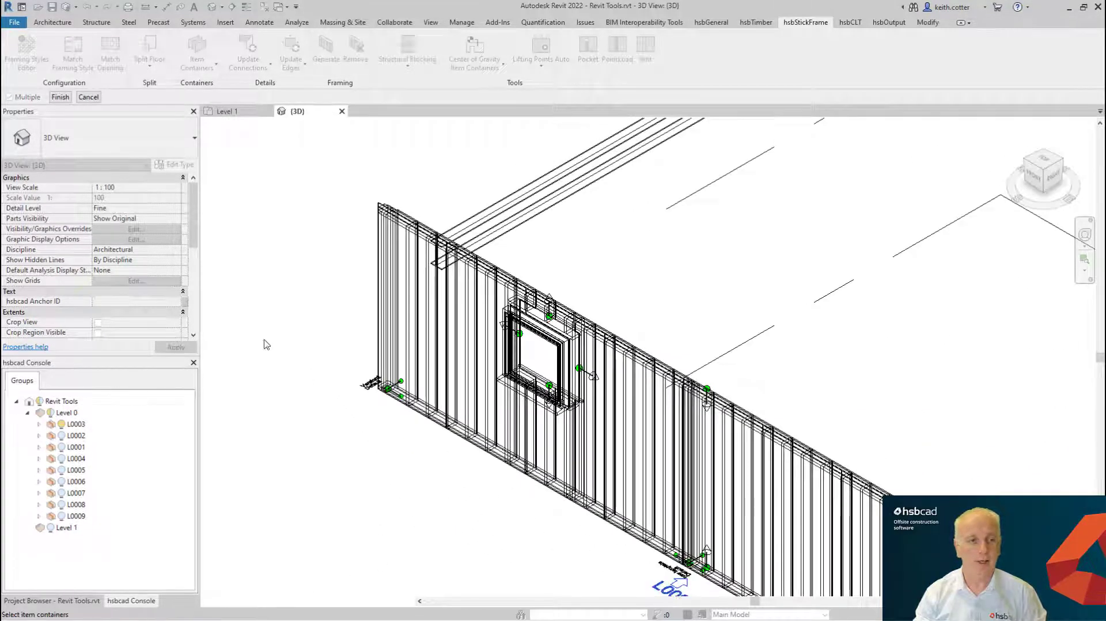
click(61, 97)
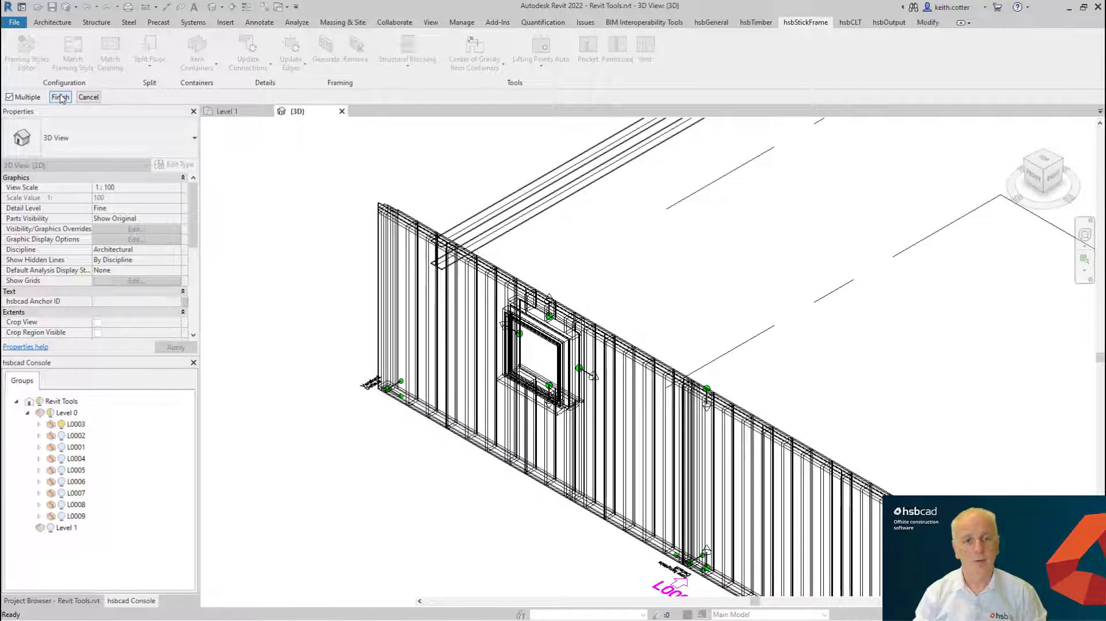
click(476, 224)
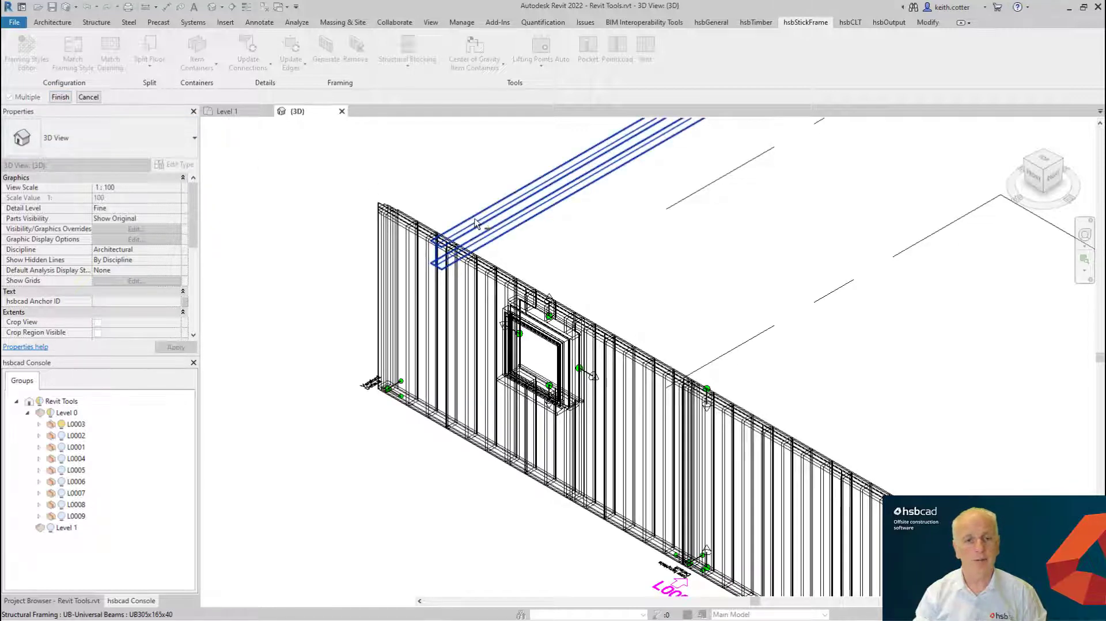
click(60, 97)
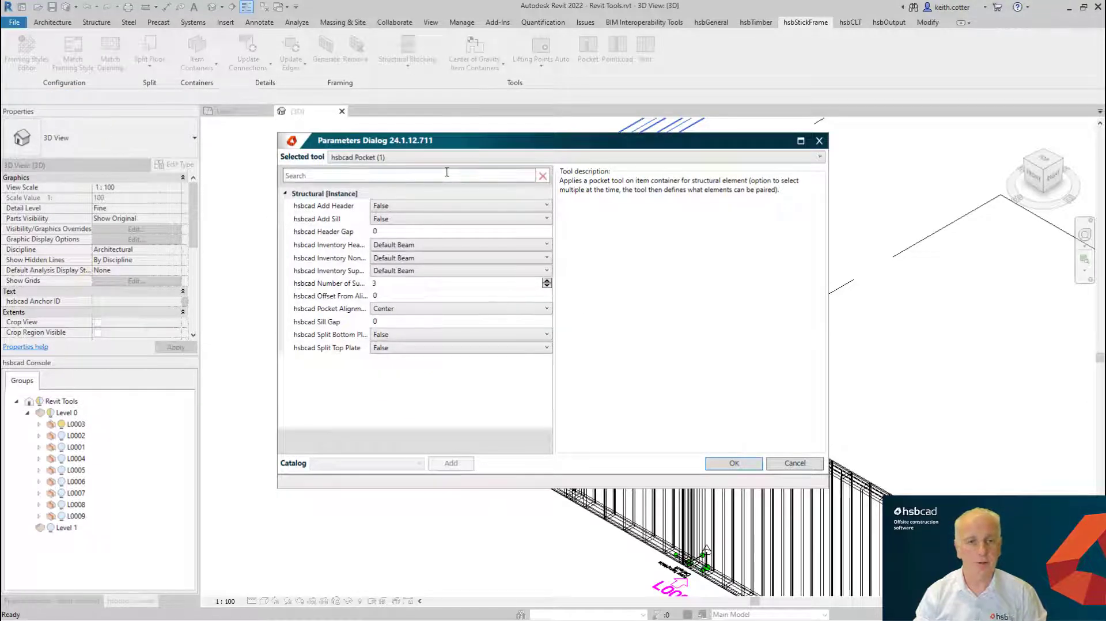
Widen the Pocket parameters dialog and set Add Sill to True.
drag(503, 149, 557, 147)
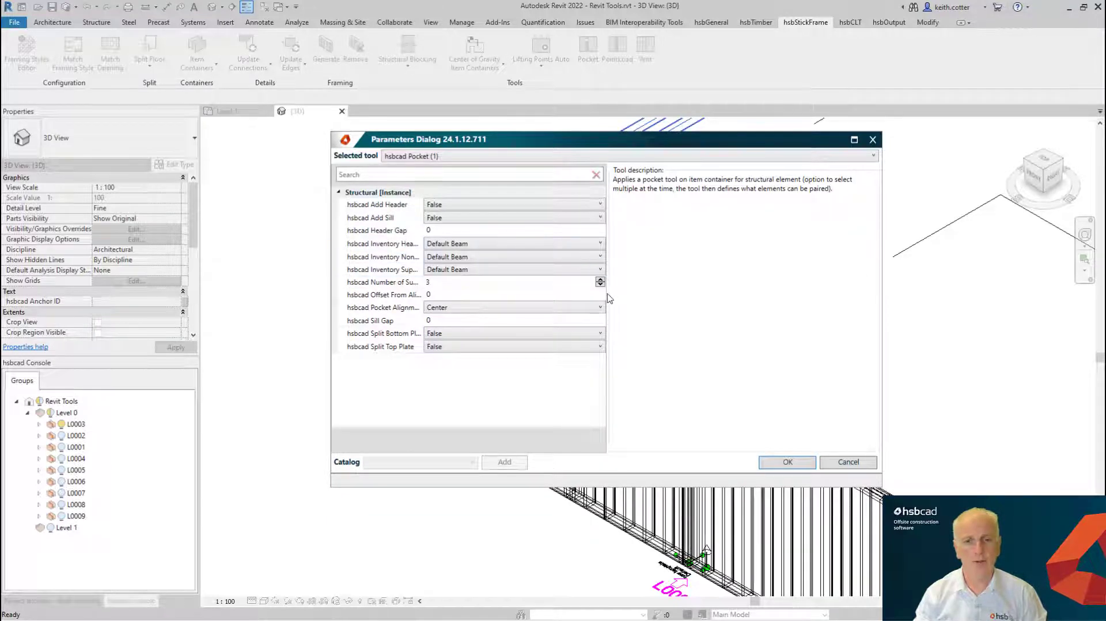
drag(883, 318, 1059, 317)
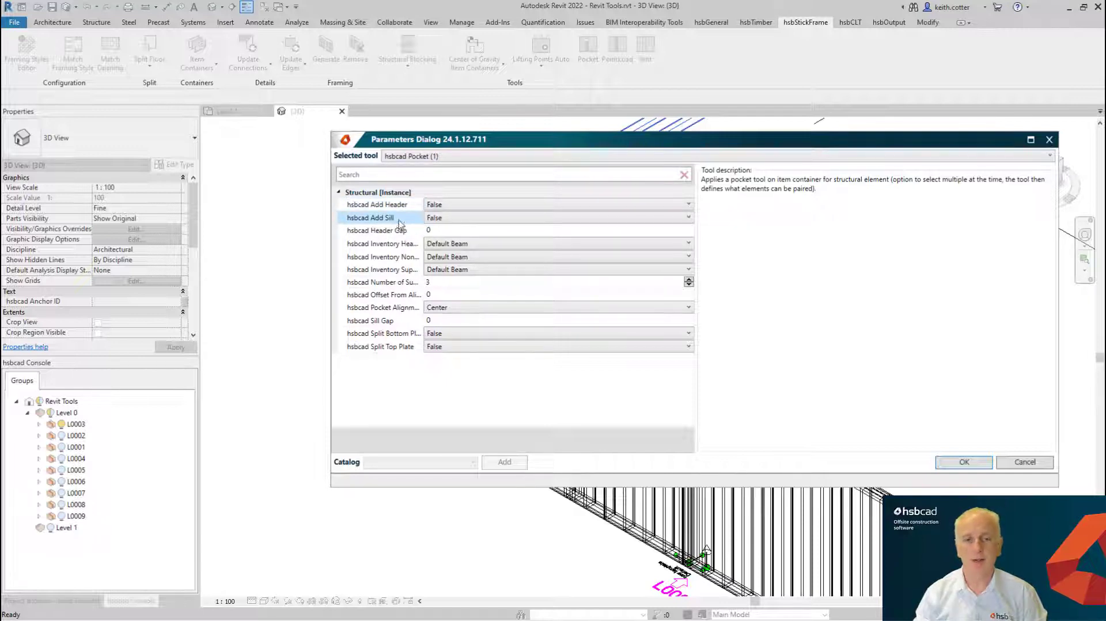
click(440, 219)
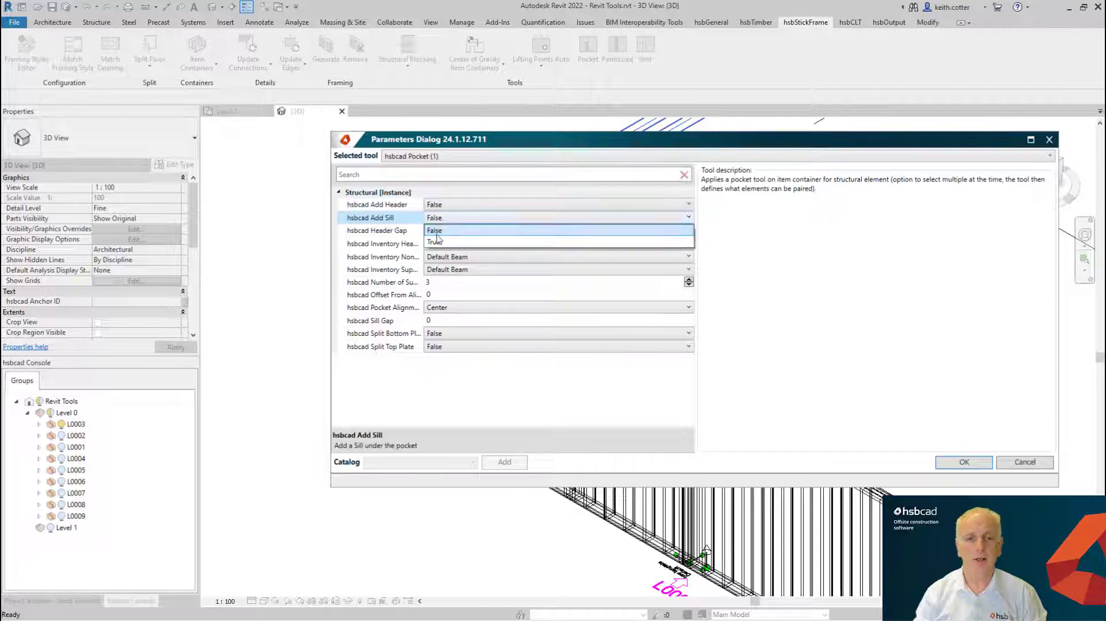
click(436, 241)
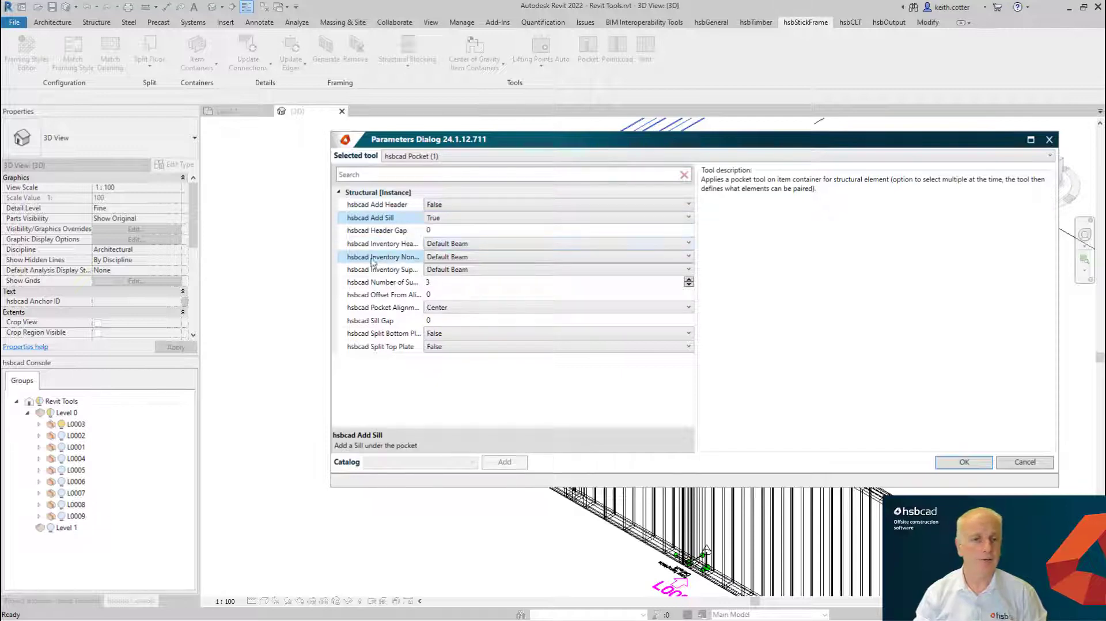
Set both the non-supporting and supporting beam inventories to CLS140x38.
click(481, 257)
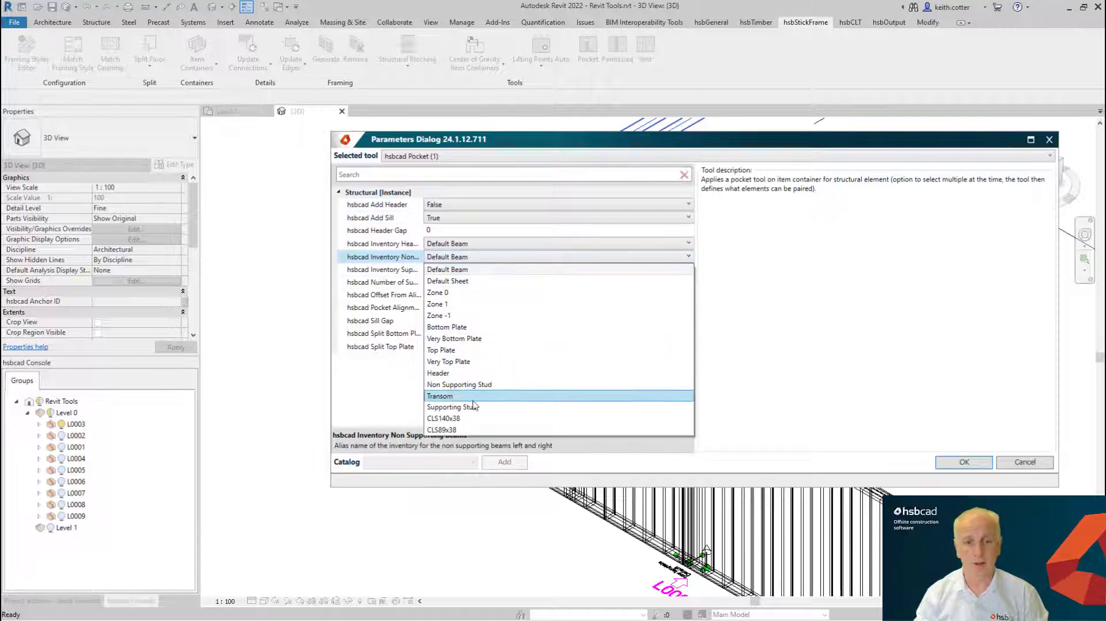
click(468, 419)
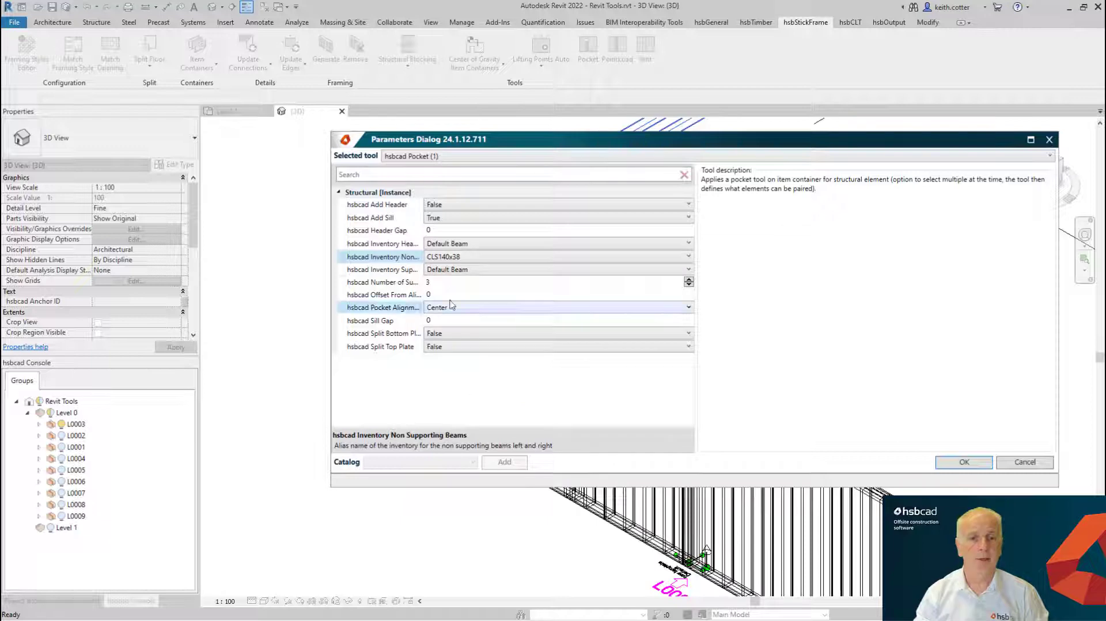
click(464, 270)
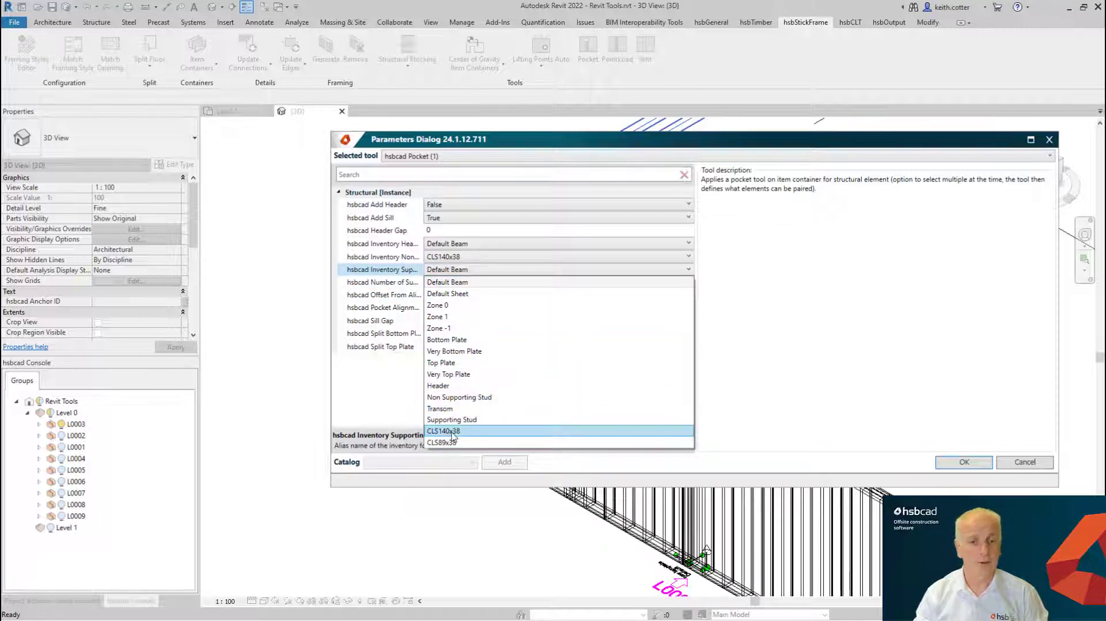
click(453, 432)
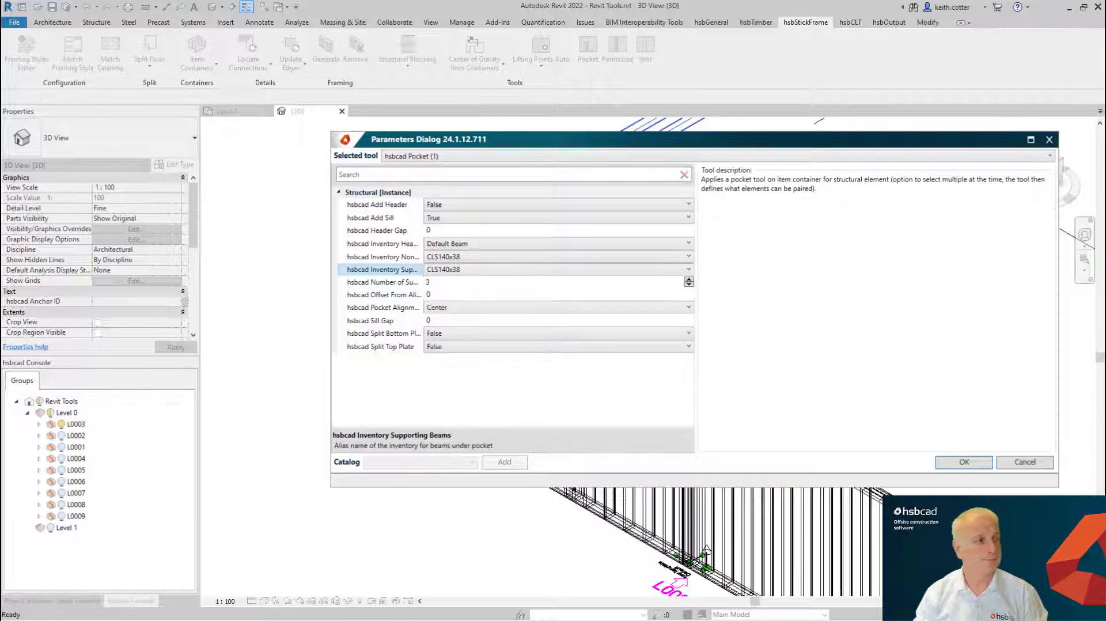
click(436, 282)
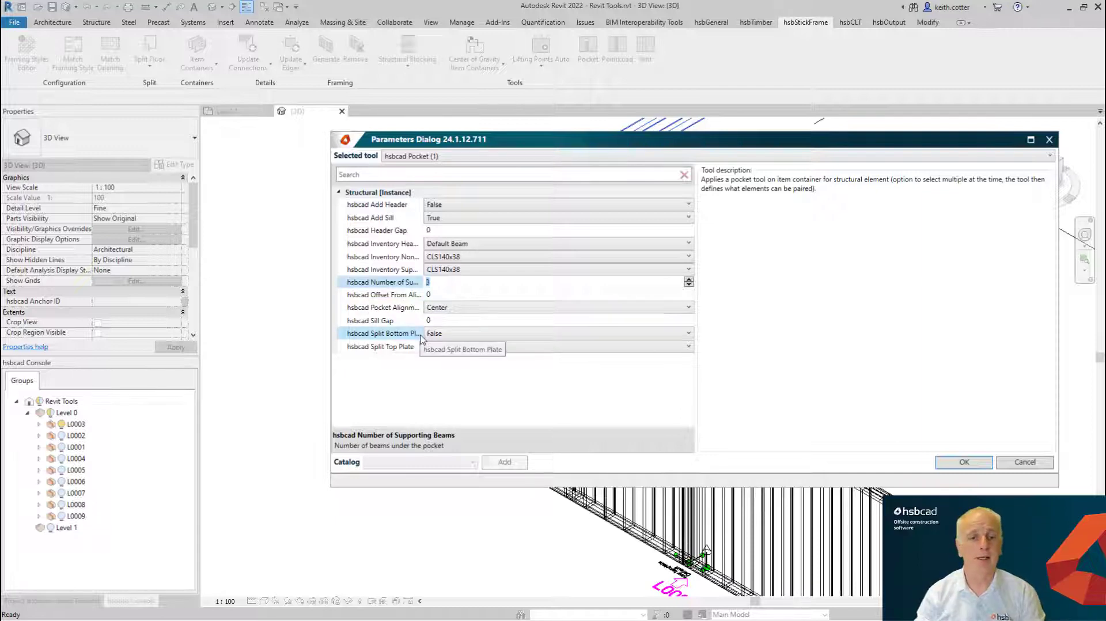
Set Sill Gap to 5 and Split Top Plate to True, then apply the pocket.
click(389, 320)
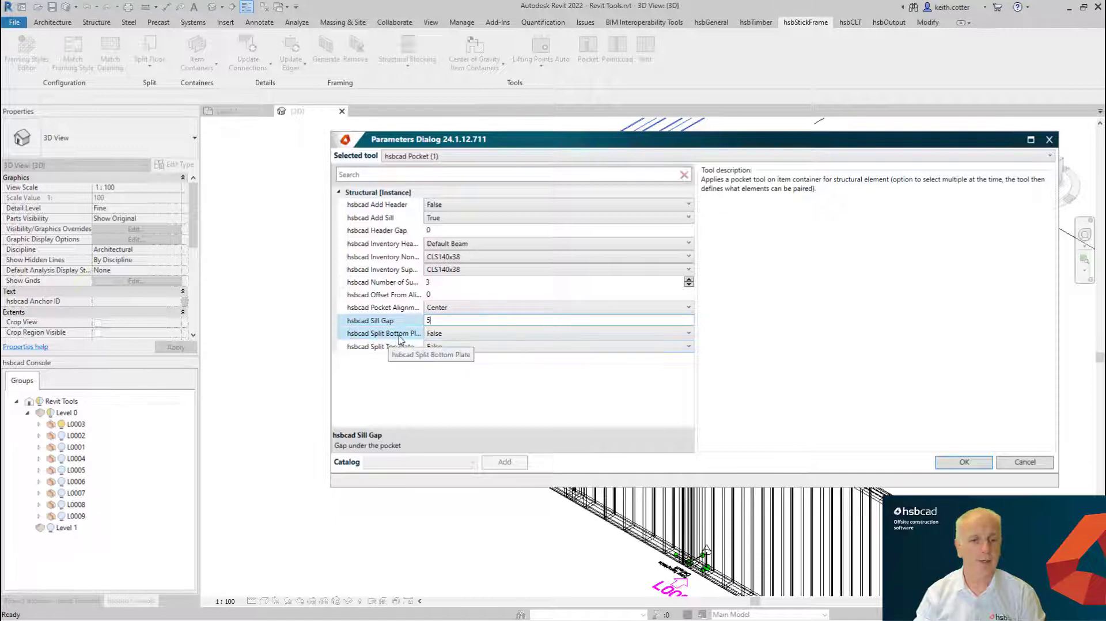
click(442, 348)
click(439, 371)
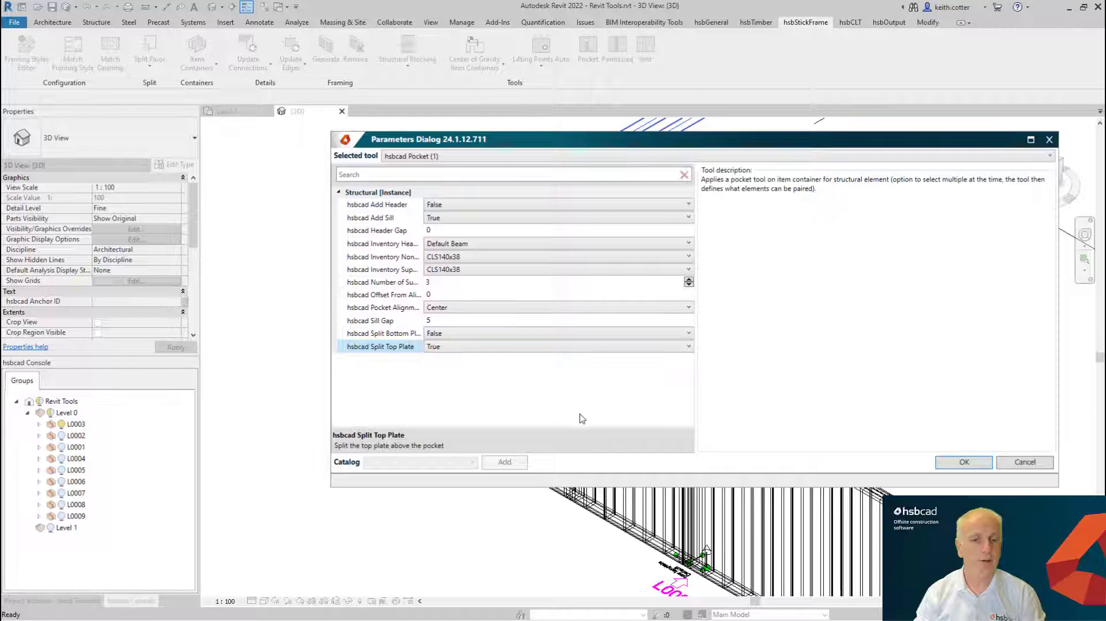
click(950, 467)
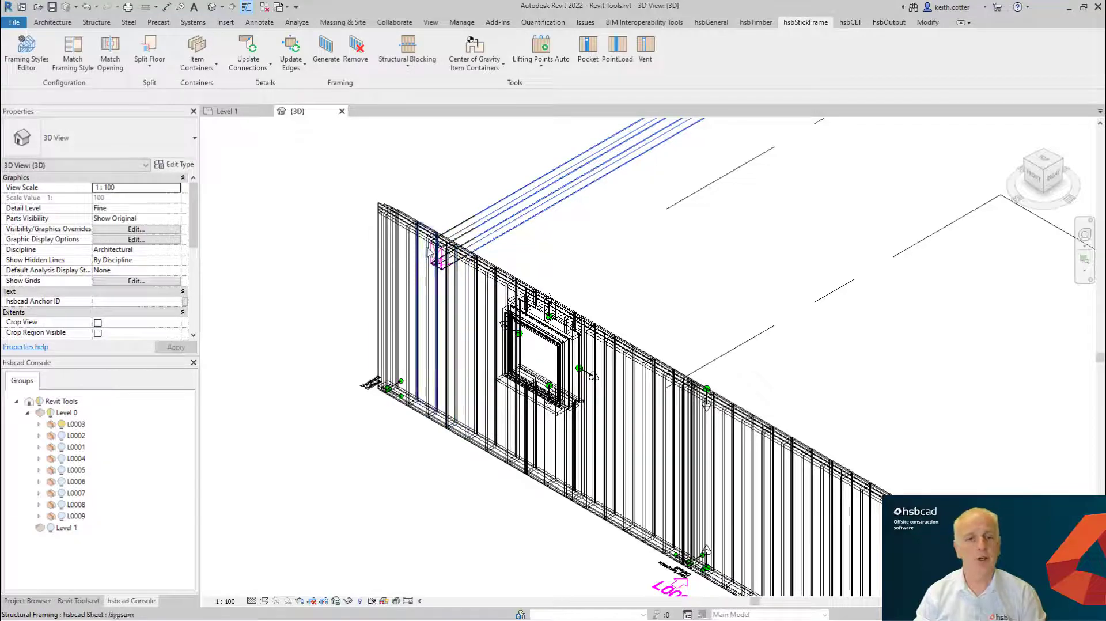
scroll(431, 246, up, 2)
scroll(431, 246, up, 2)
scroll(434, 247, up, 2)
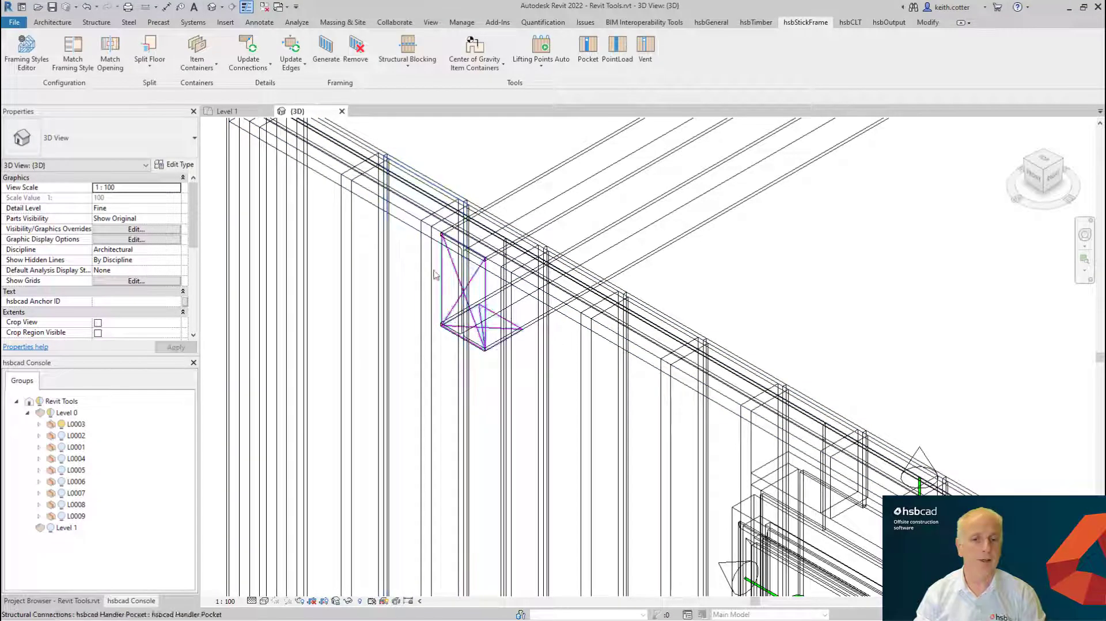
scroll(426, 184, down, 1)
scroll(427, 184, down, 4)
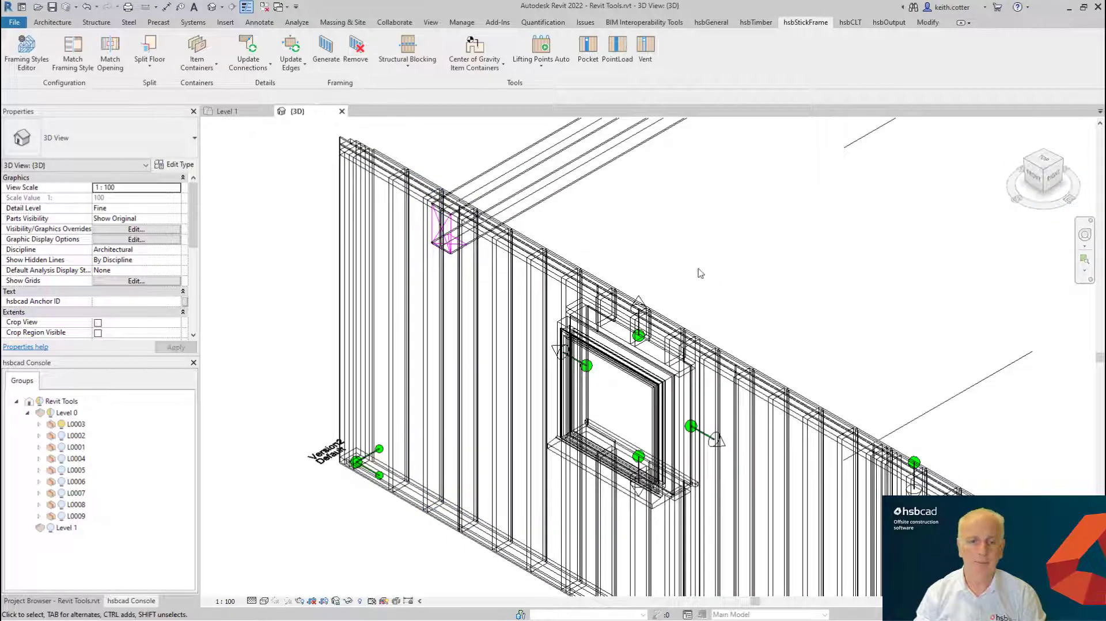
scroll(697, 269, down, 2)
Regenerate the framing of wall L0003 with the hsbStickFrame Generate tool.
middle_drag(731, 301, 692, 277)
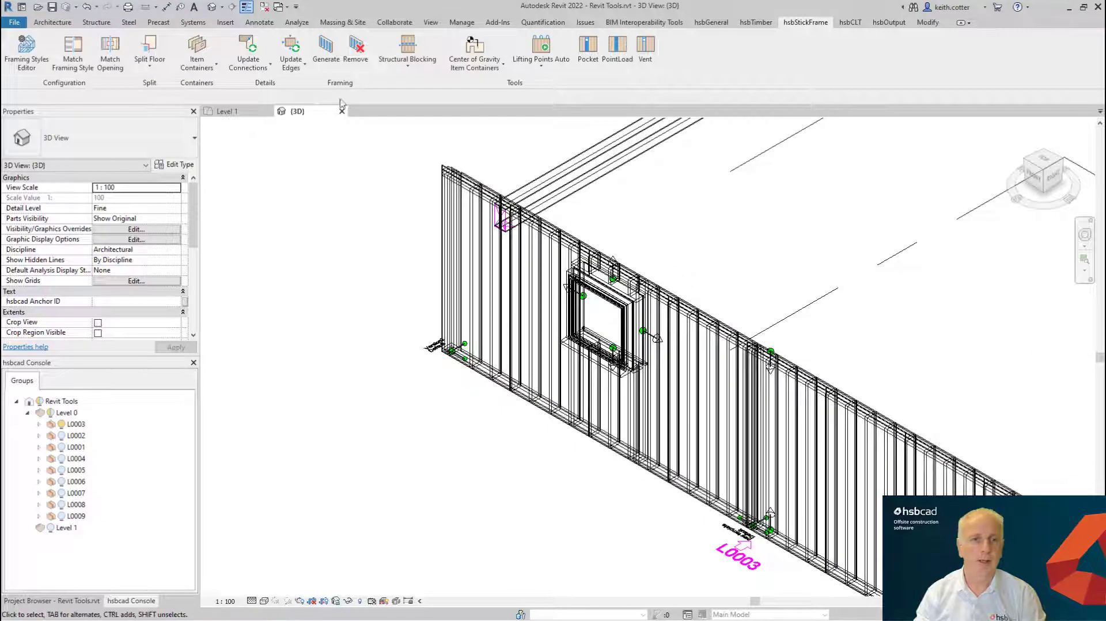
click(324, 49)
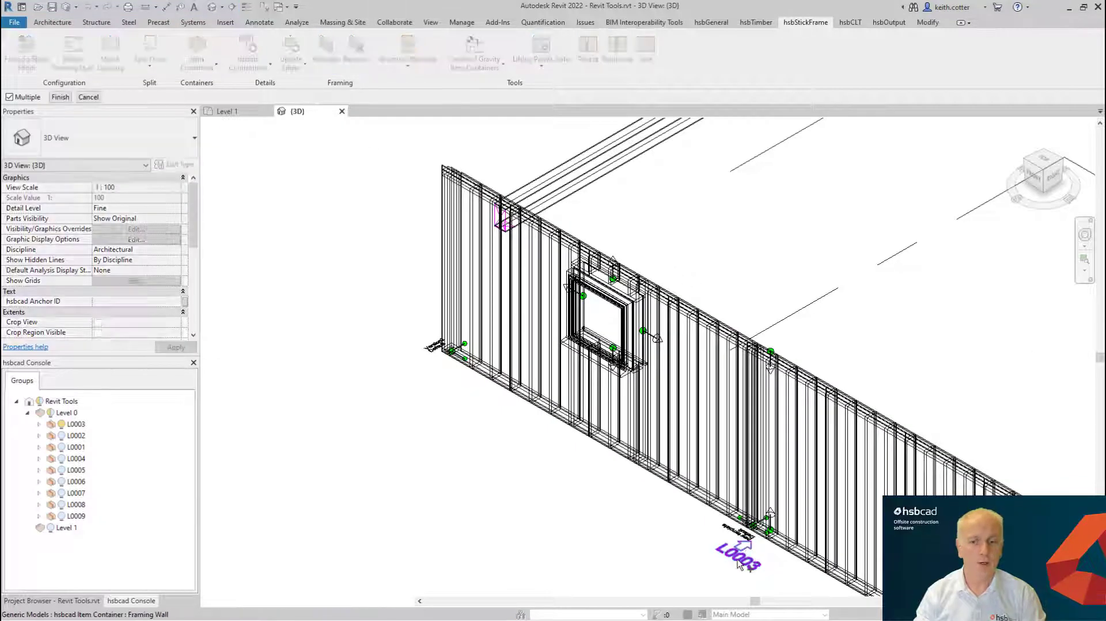
click(60, 97)
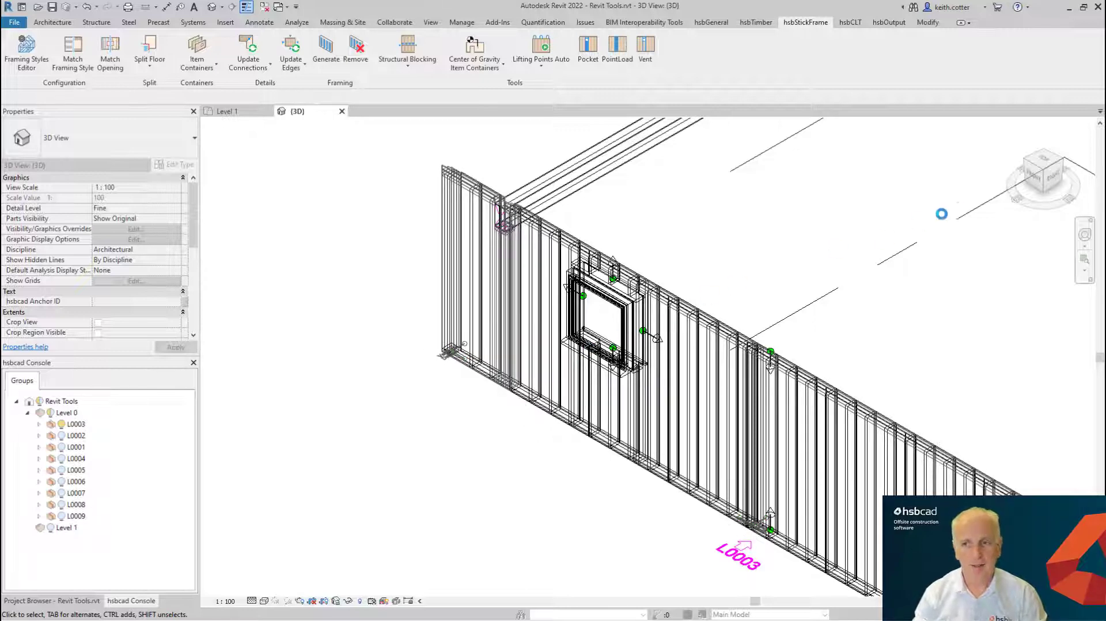
View wall L0003 from the front and select the hsbcad Handler Pocket to show its parameters.
click(1032, 183)
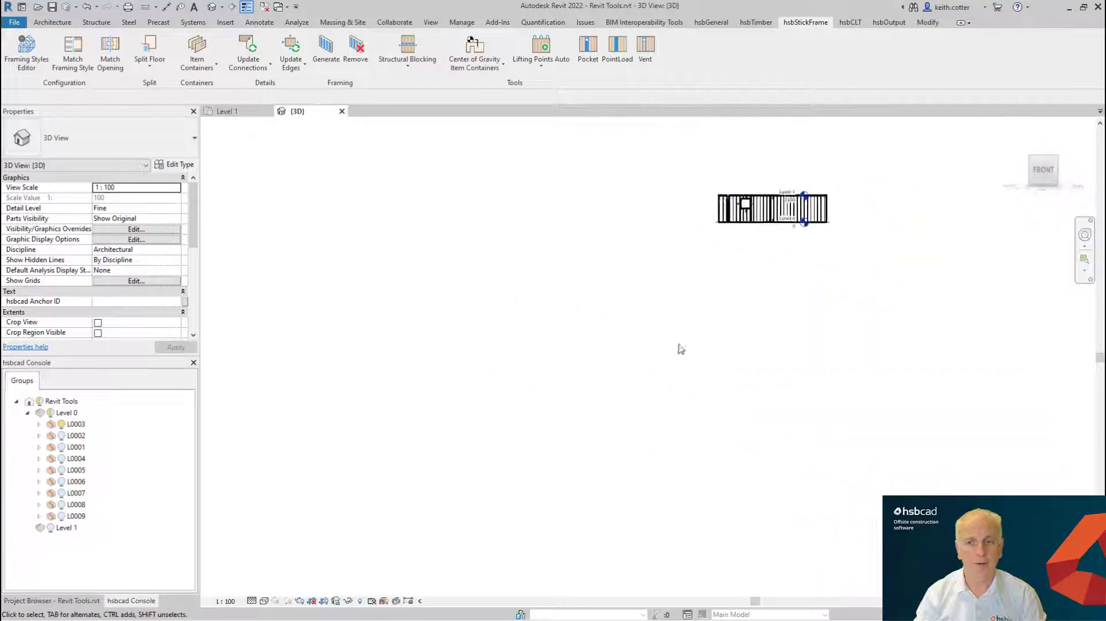
scroll(423, 314, up, 6)
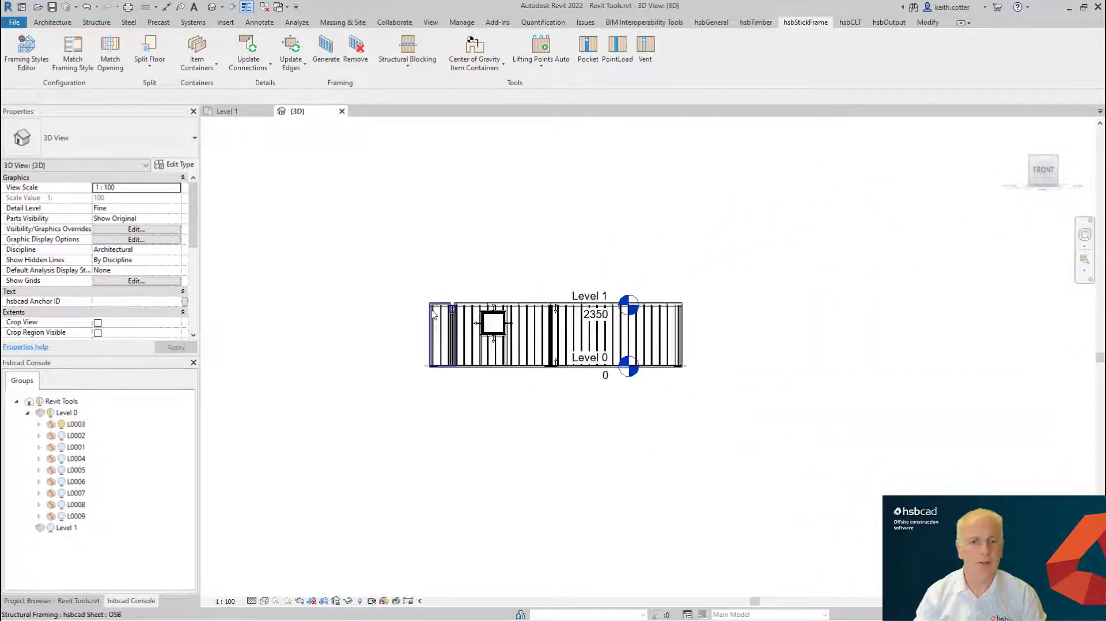
scroll(453, 317, up, 5)
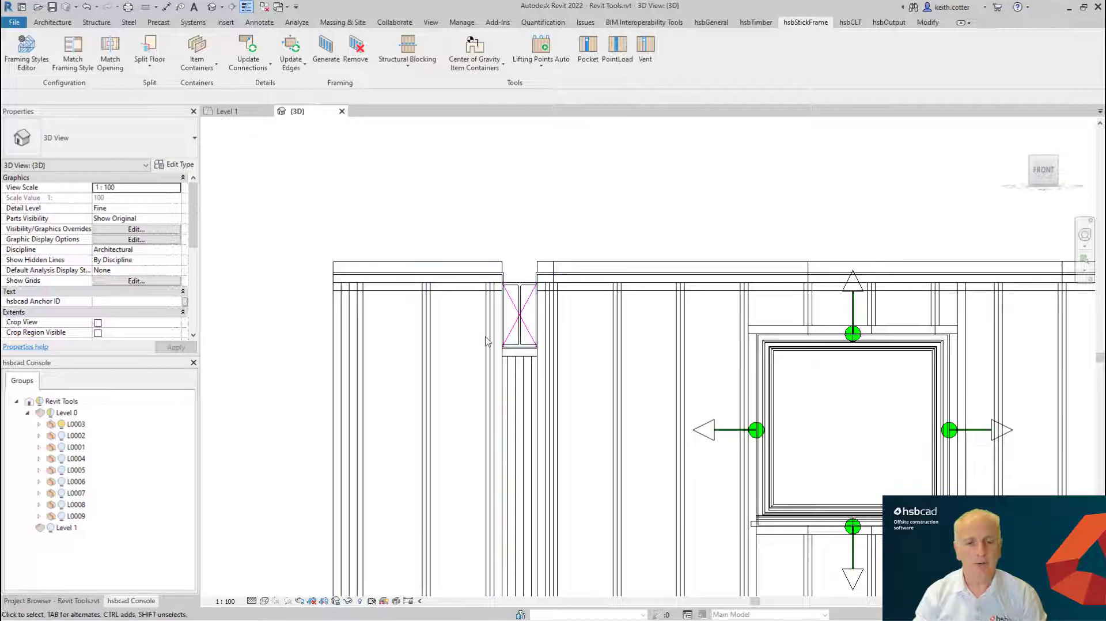
scroll(487, 339, up, 2)
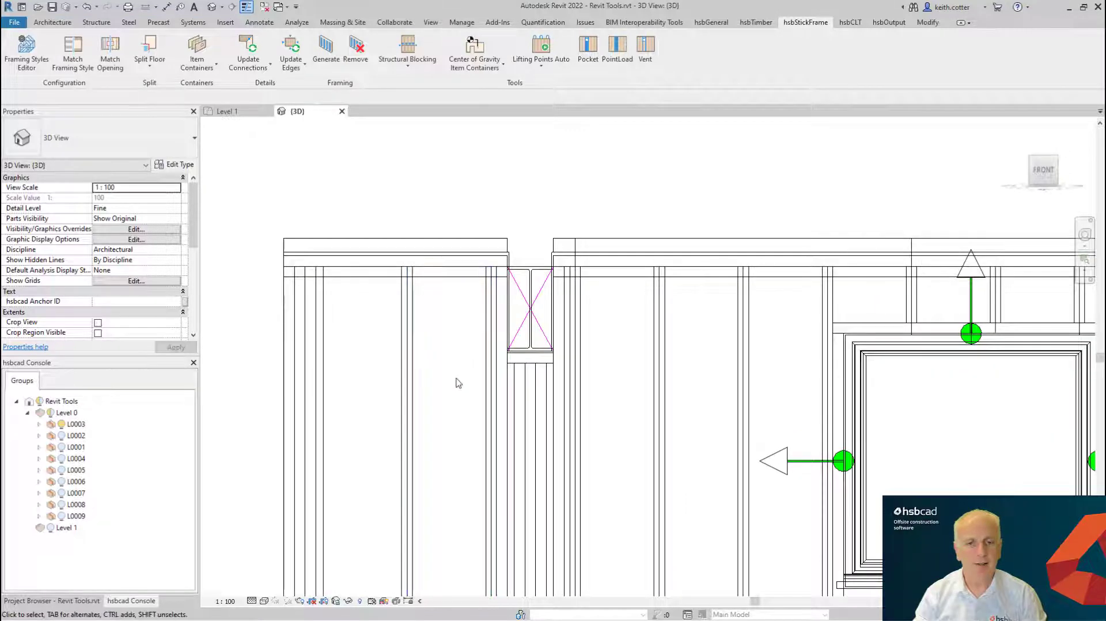
middle_drag(455, 383, 455, 344)
scroll(487, 330, up, 8)
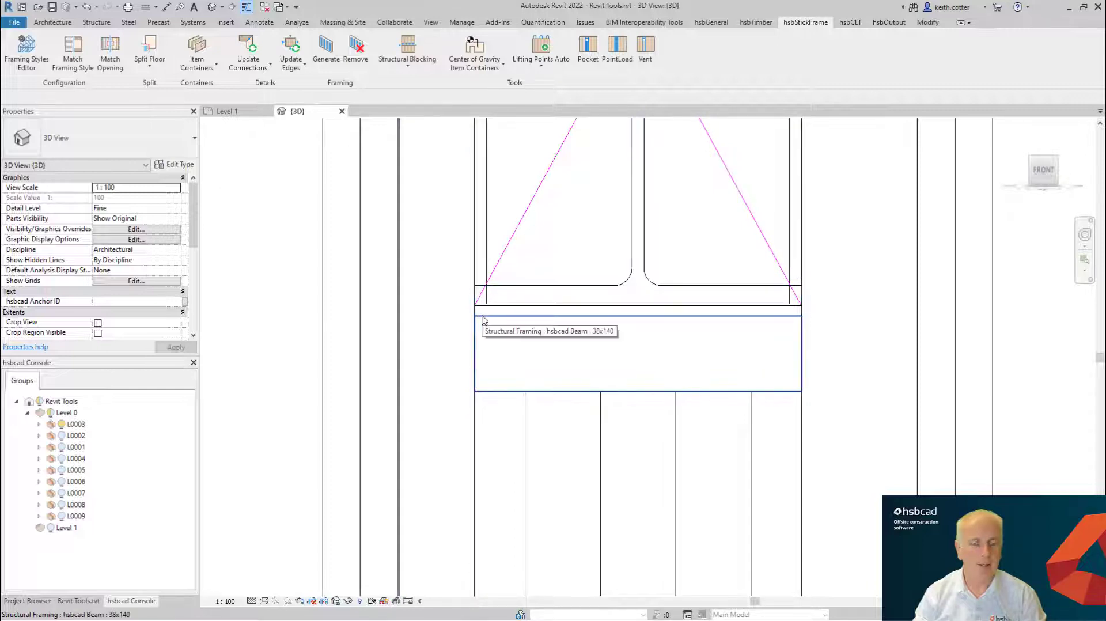
scroll(481, 320, down, 3)
scroll(484, 321, down, 2)
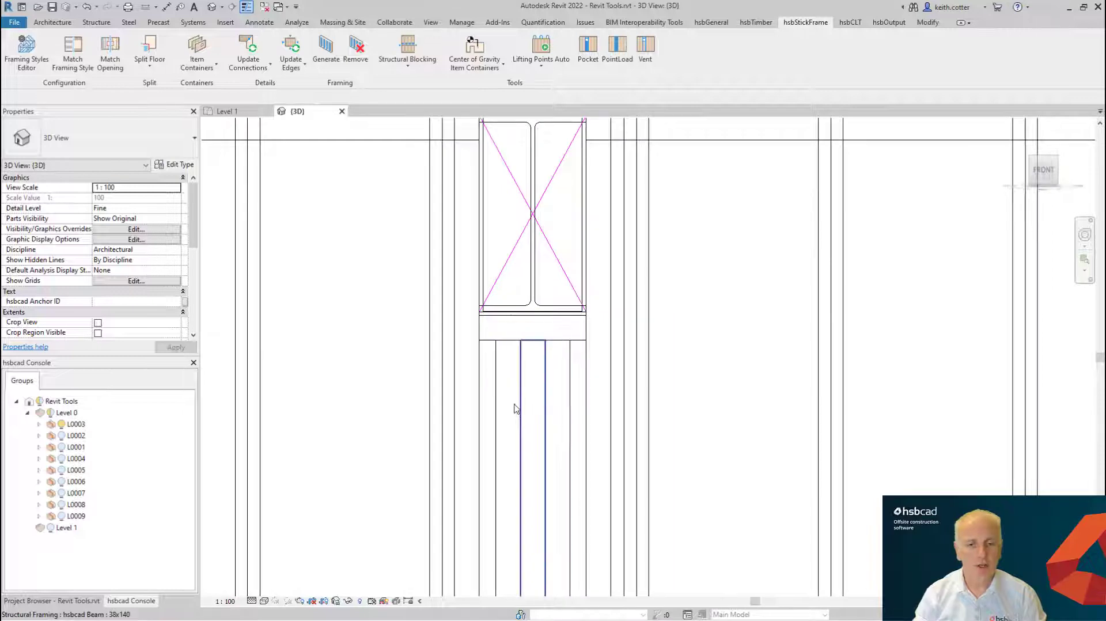
scroll(518, 410, down, 2)
scroll(518, 407, down, 1)
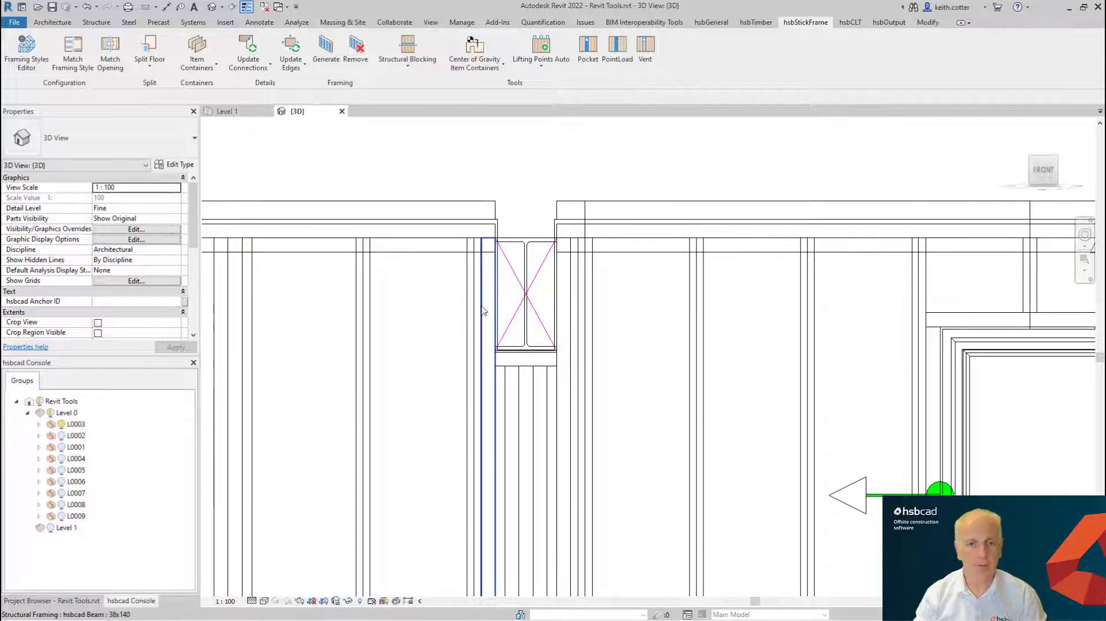
click(517, 283)
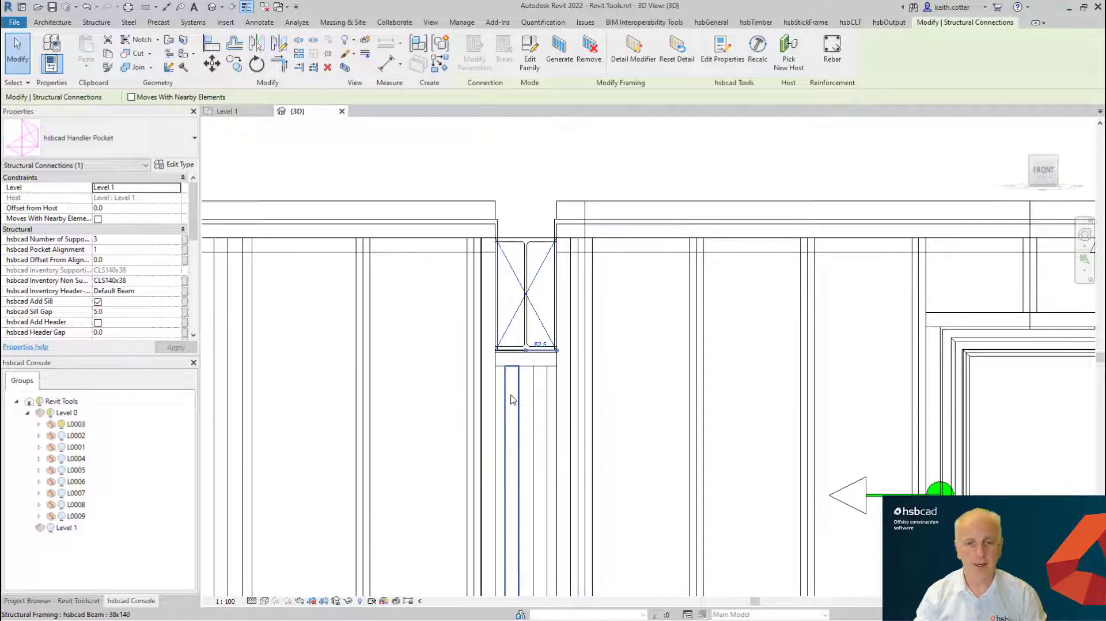
Change the pocket's Number of Supports from 3 to 6 and apply it.
click(107, 241)
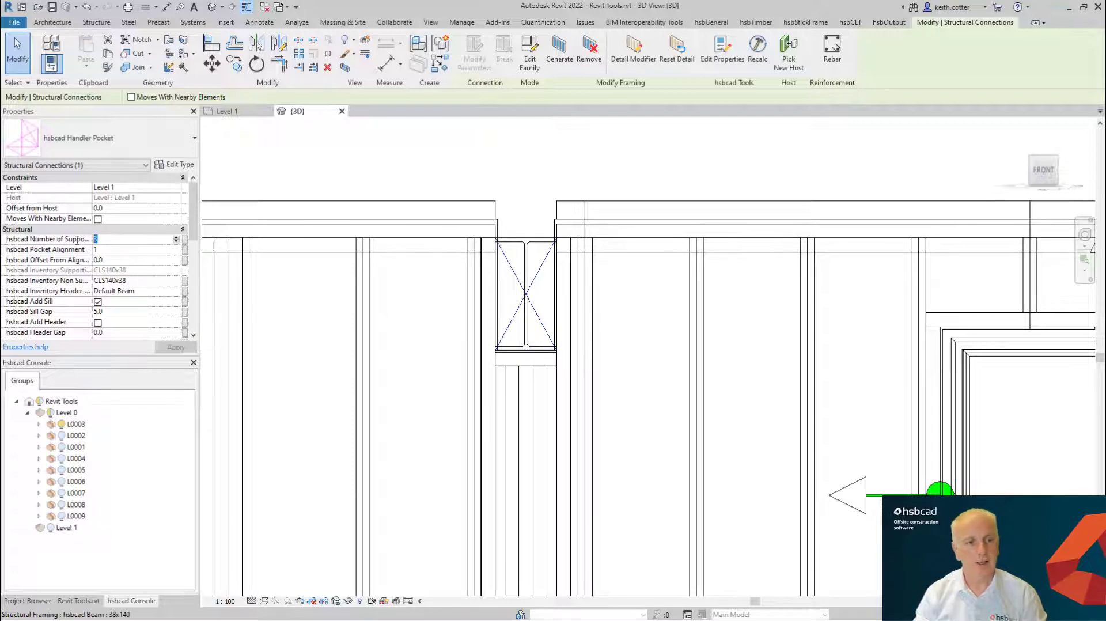
text(6)
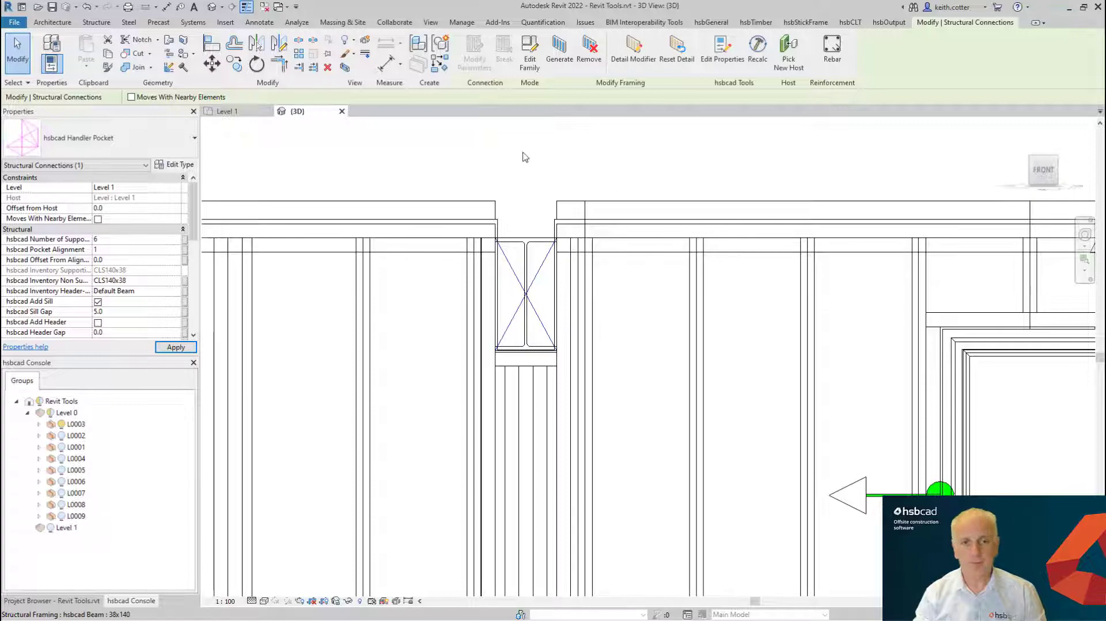
scroll(464, 180, down, 3)
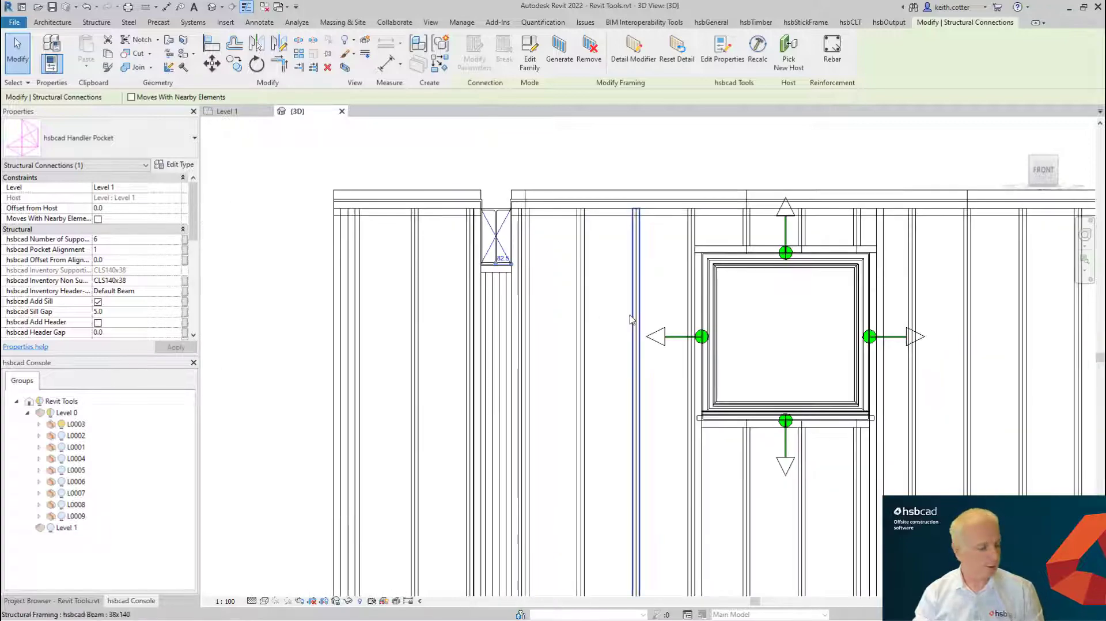
shift+middle_drag(632, 319, 605, 375)
scroll(604, 362, down, 2)
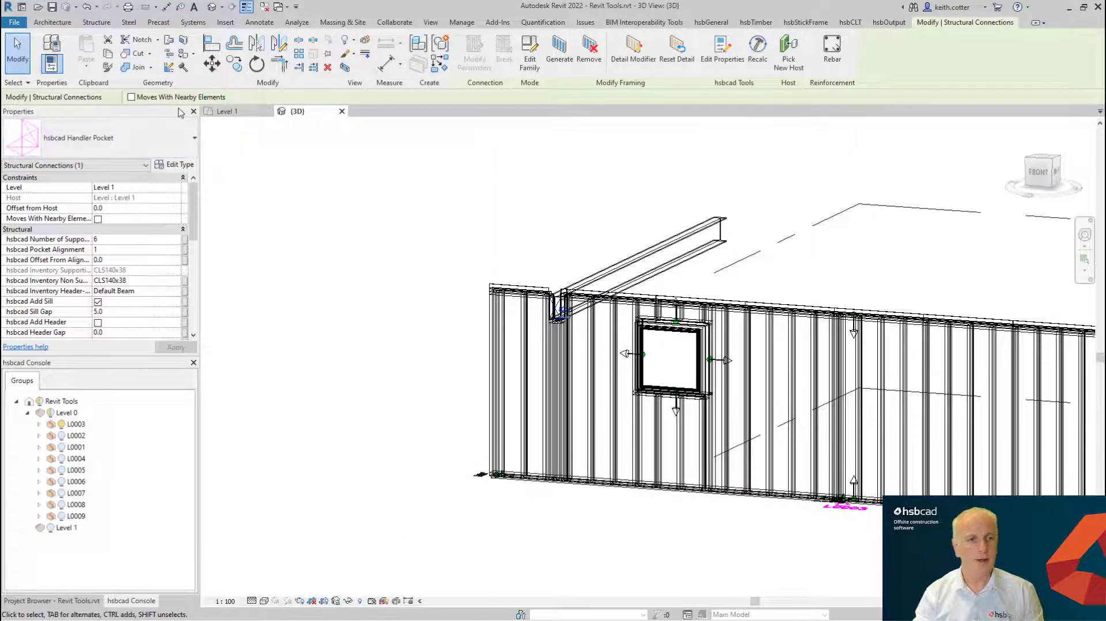
click(802, 25)
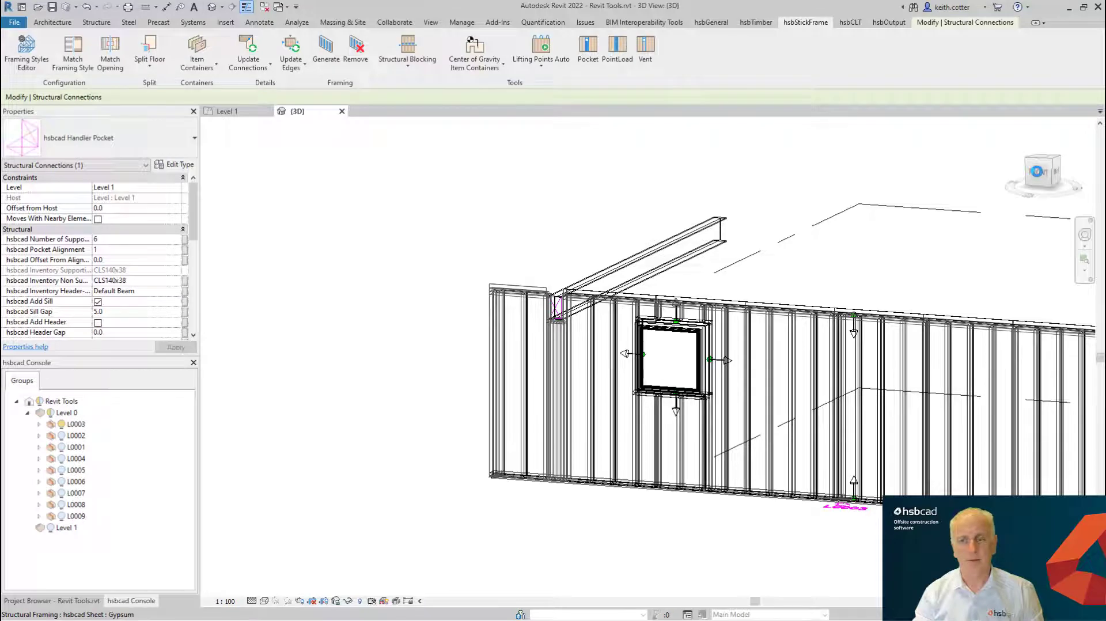
key(Escape)
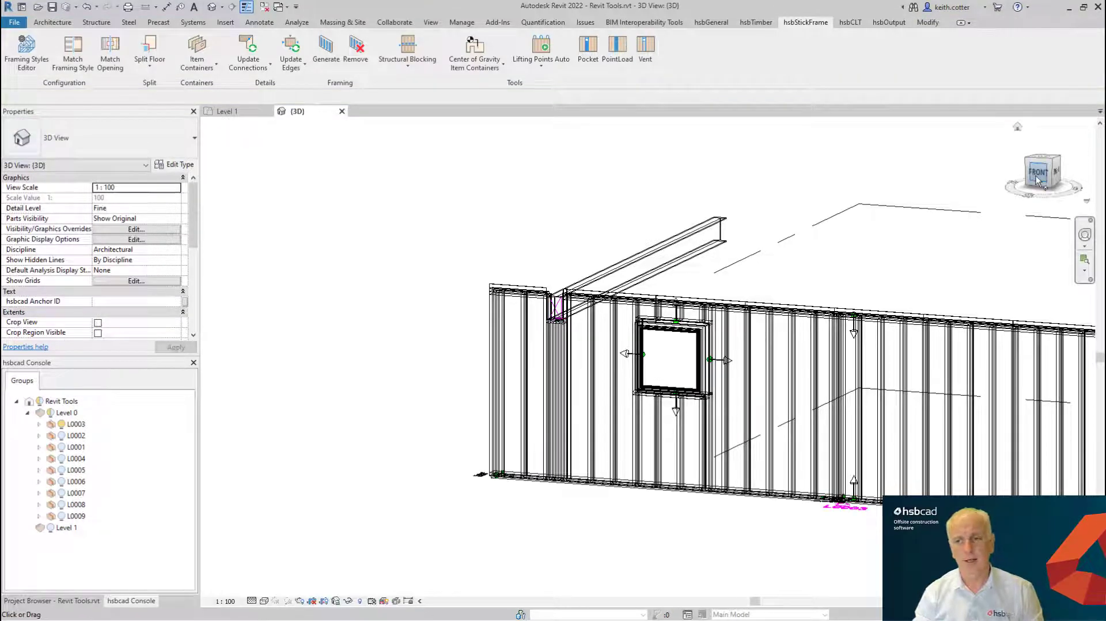
Select the pocket in front view and uncheck Split Top Plate so the top plate runs continuously.
click(1037, 180)
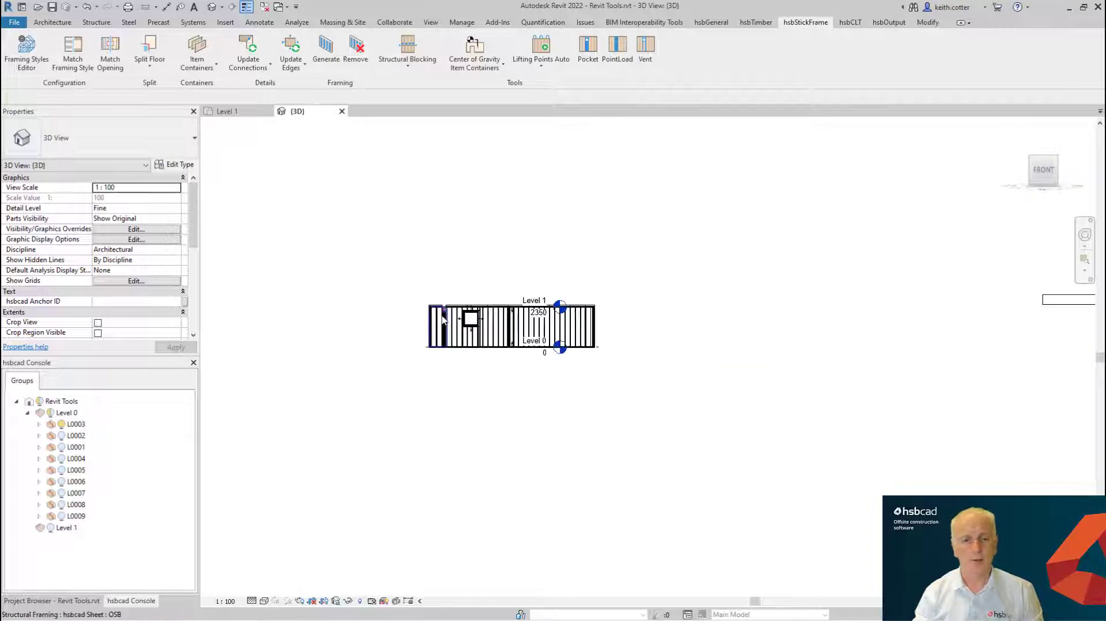
scroll(444, 320, up, 10)
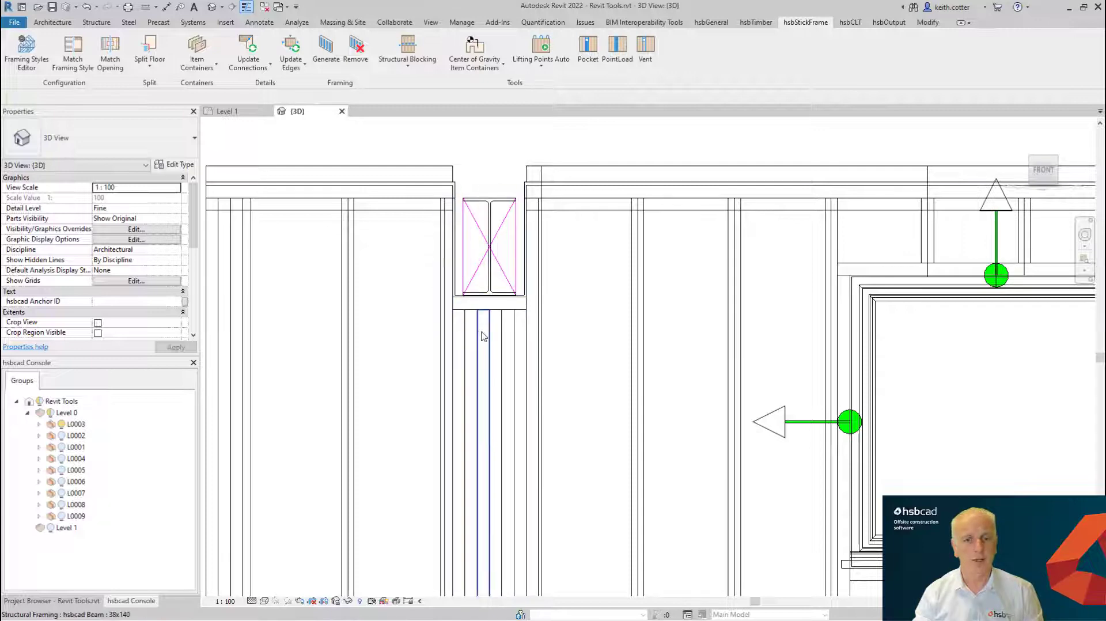
click(504, 229)
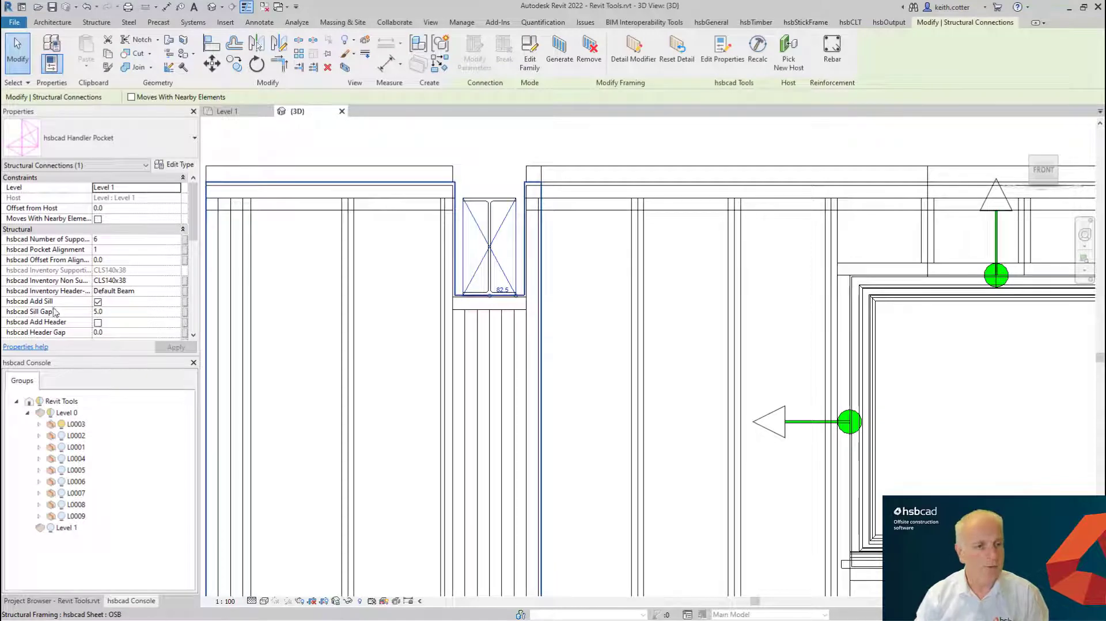
scroll(123, 300, down, 3)
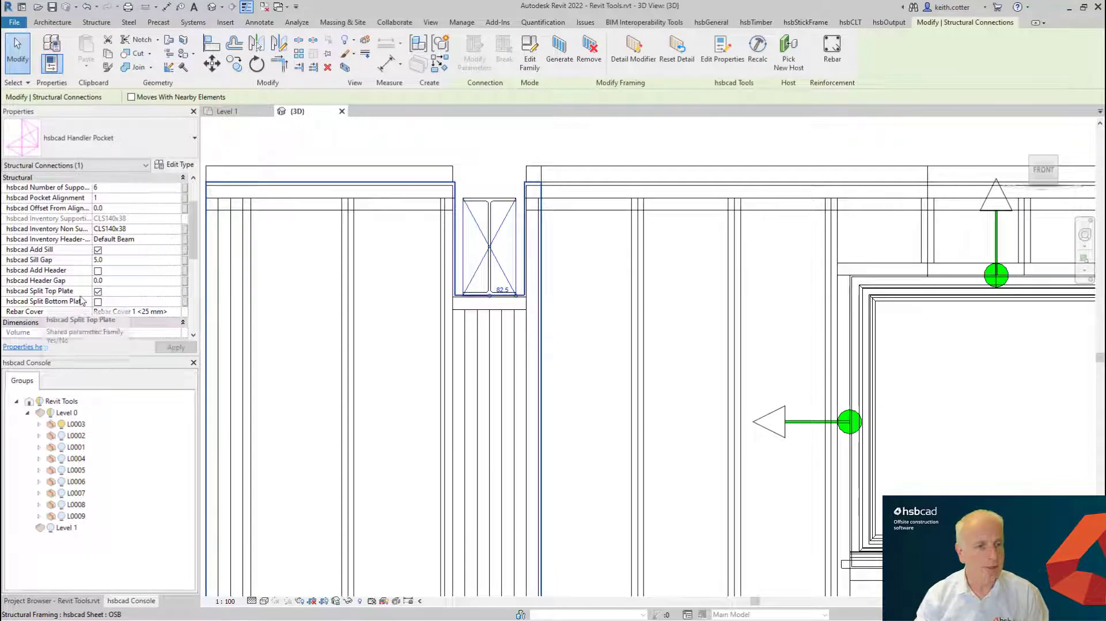
click(98, 292)
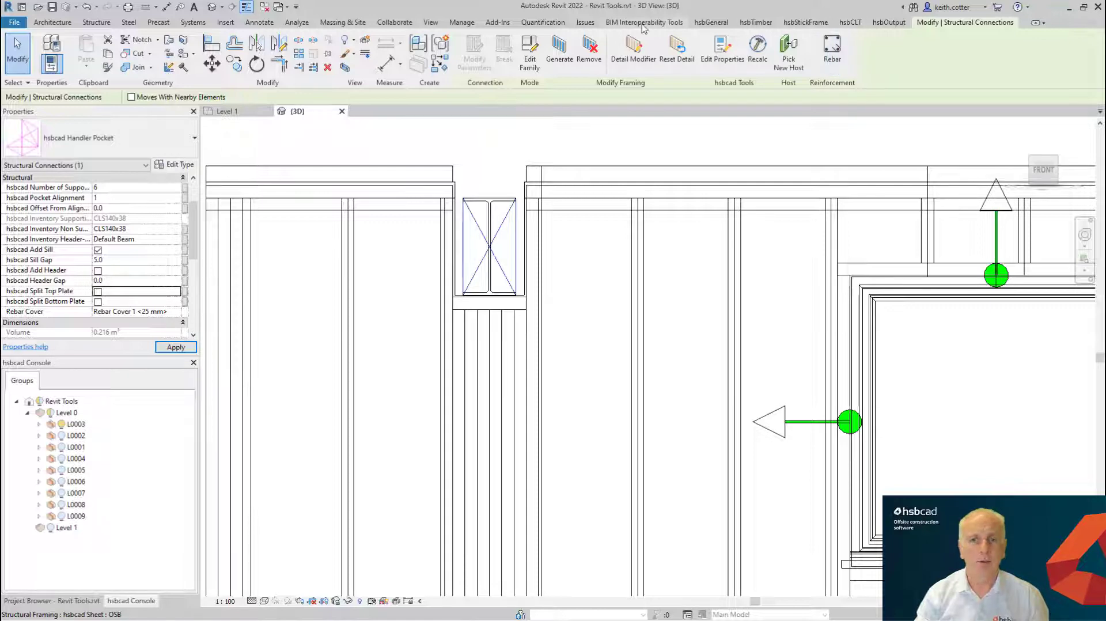
click(806, 22)
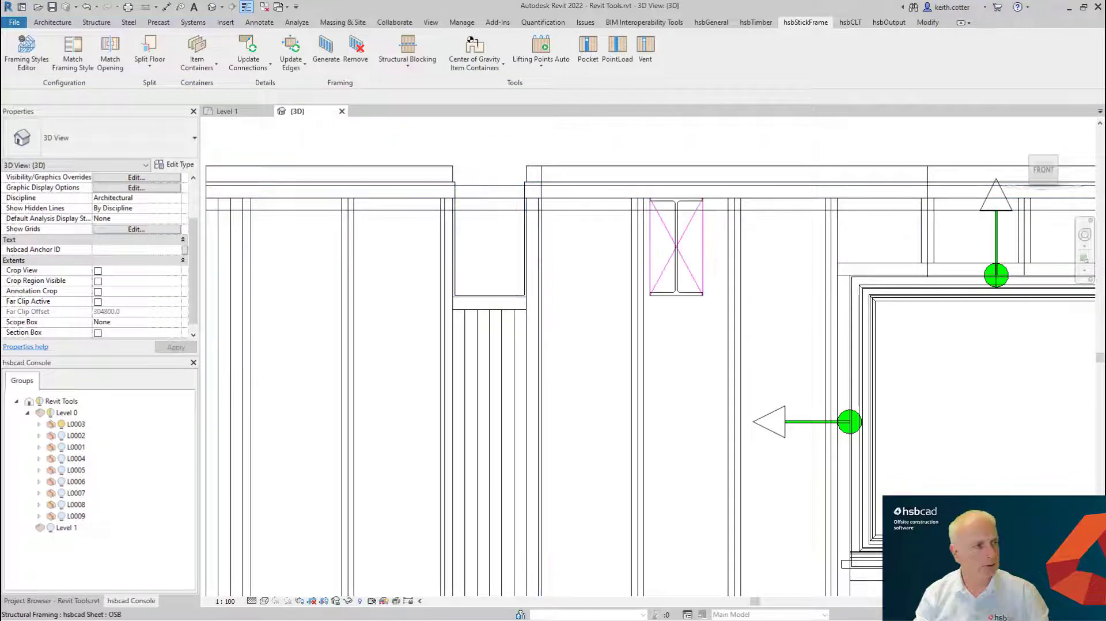
click(929, 26)
Move the beam pocket 600 to the right along wall L0003 into the next bay.
click(212, 65)
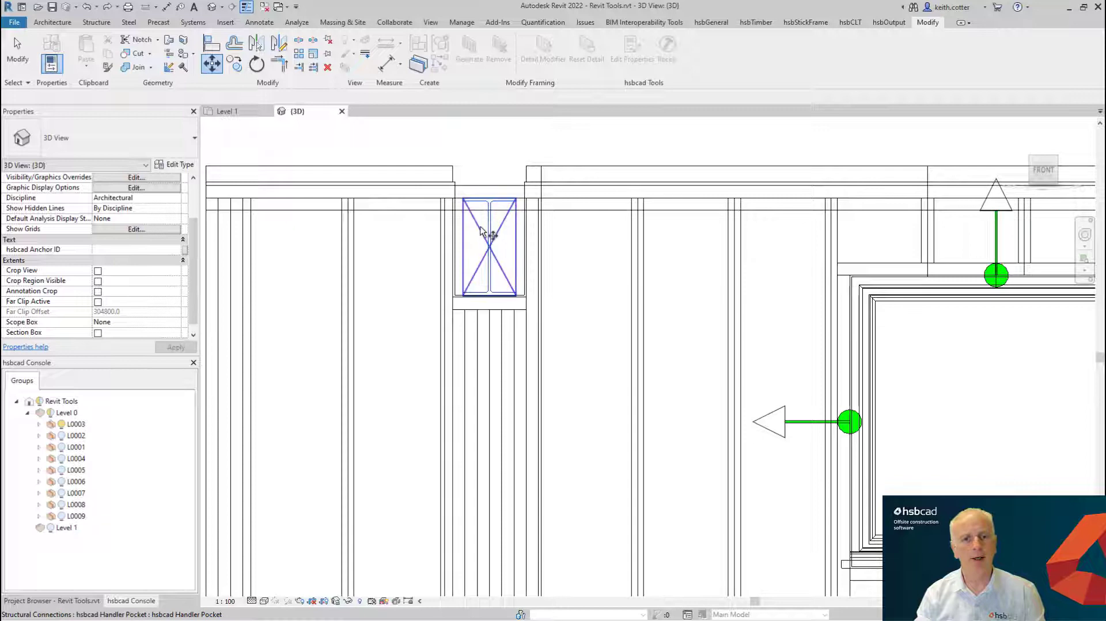
click(477, 232)
right_click(485, 229)
click(504, 236)
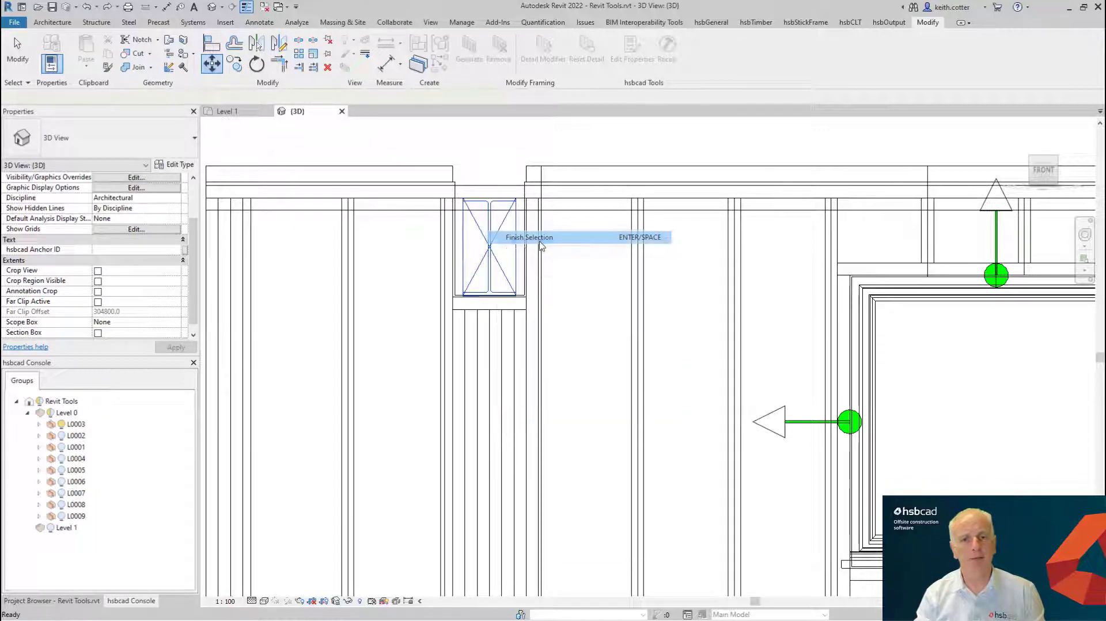
click(489, 249)
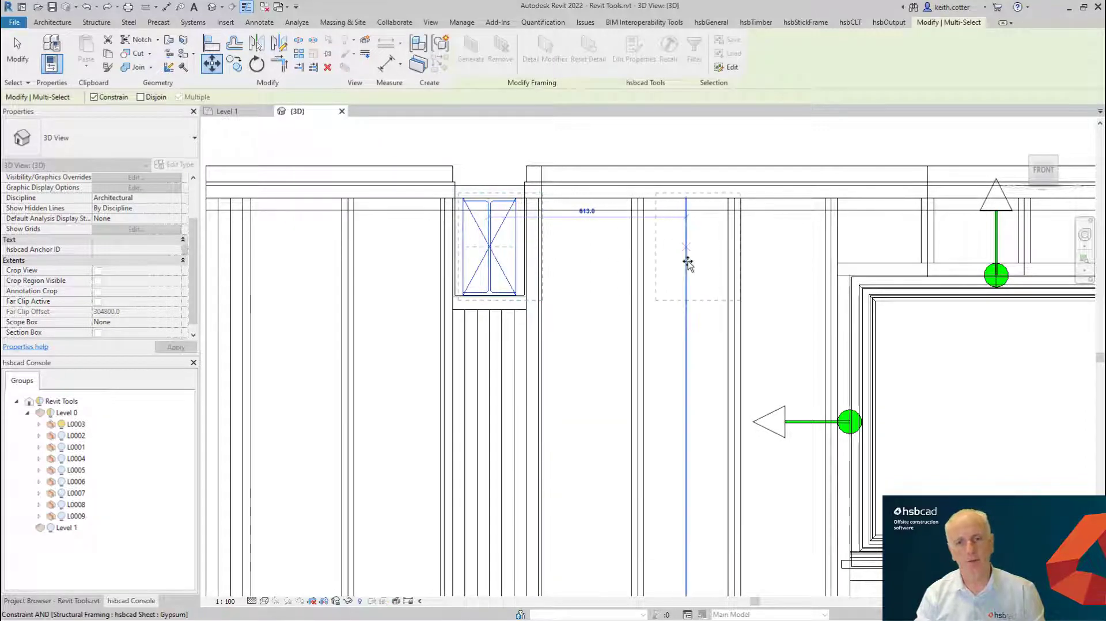
click(679, 263)
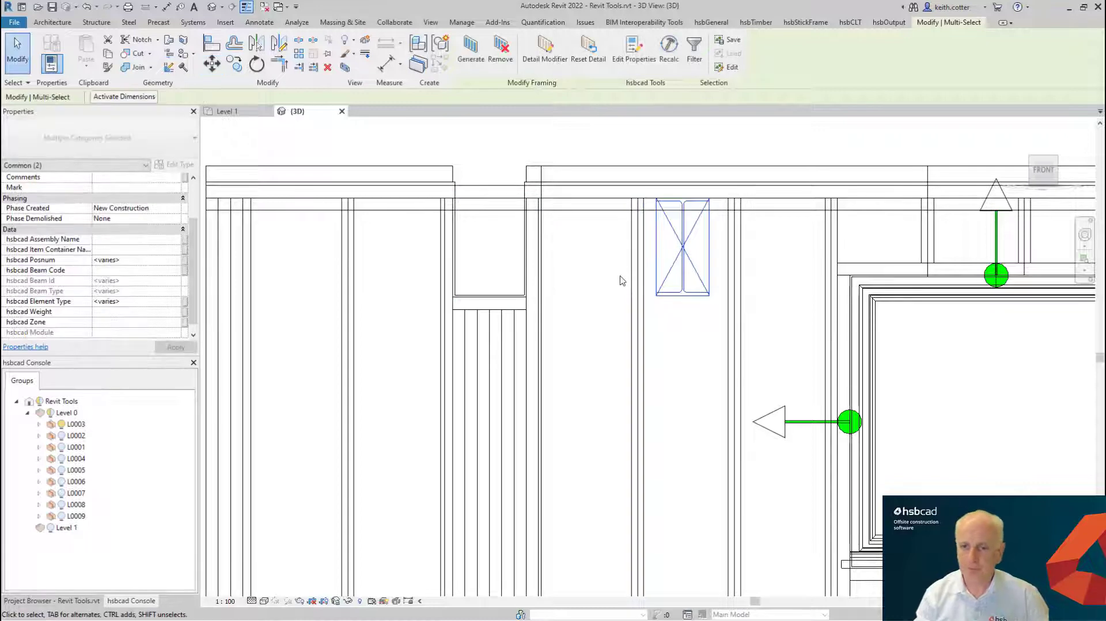
key(Escape)
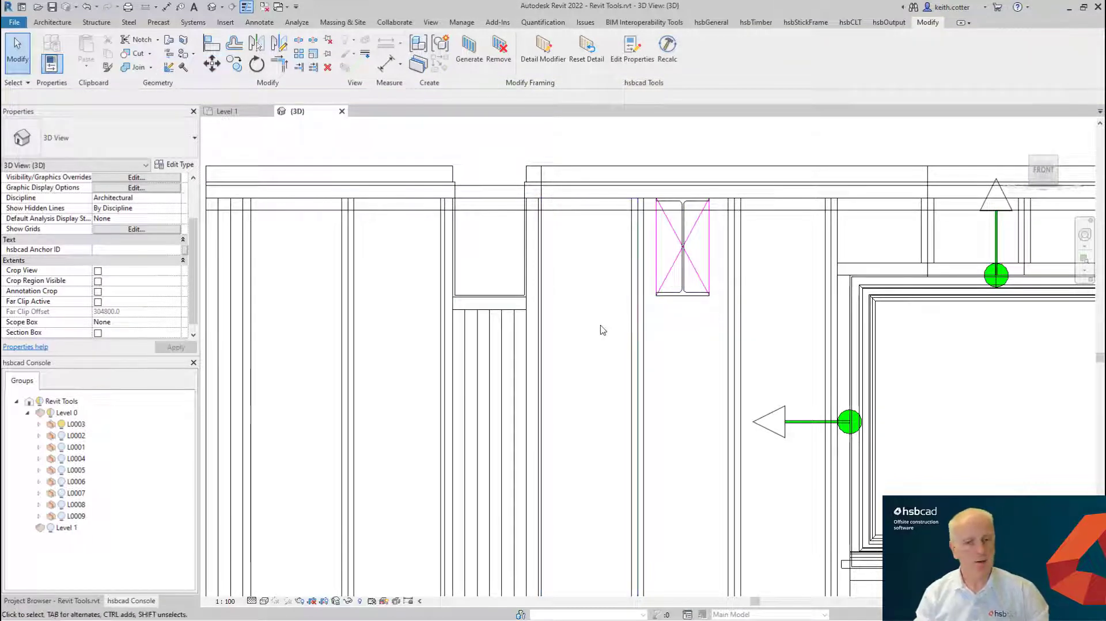
Regenerate wall L0003's framing with hsbStickFrame so the pocket studs rebuild at the new position.
scroll(582, 355, down, 4)
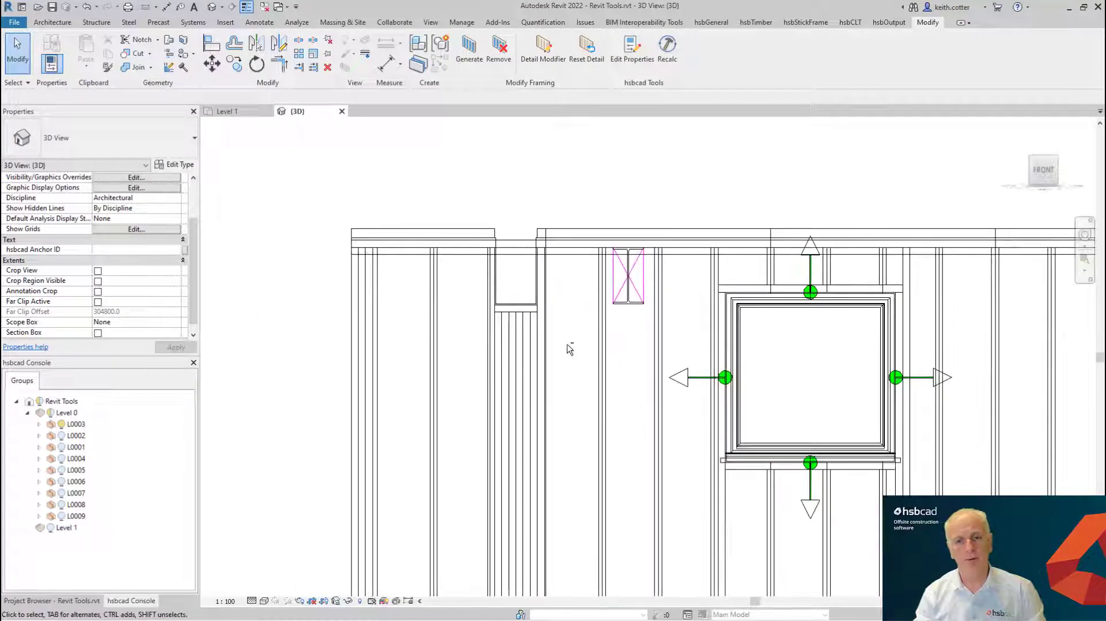
shift+middle_drag(568, 348, 505, 393)
scroll(521, 351, down, 3)
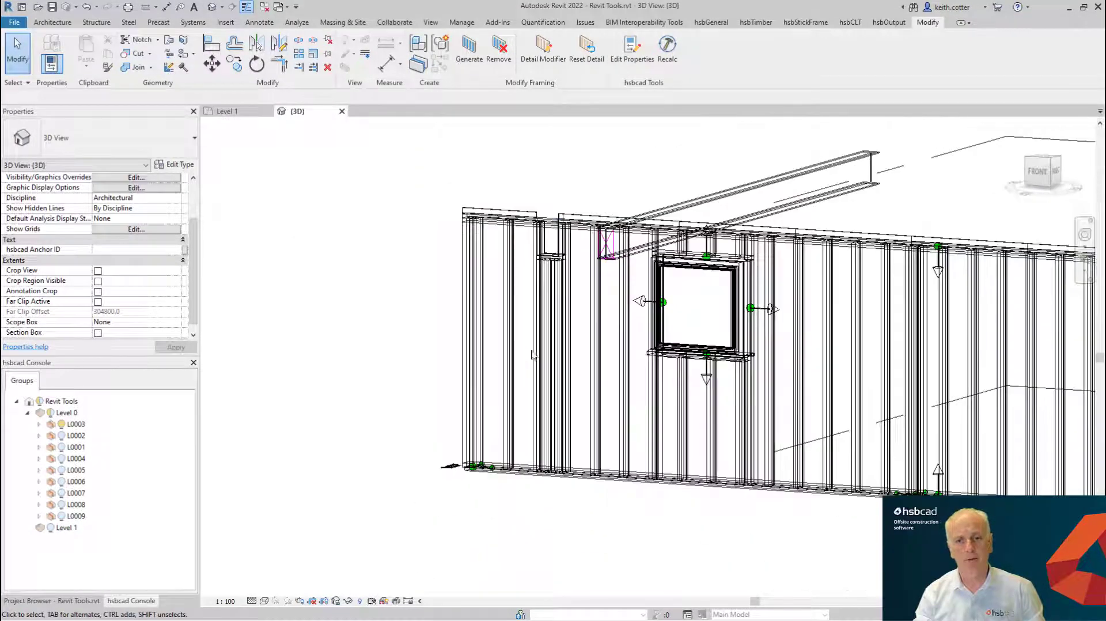
shift+middle_drag(521, 351, 362, 248)
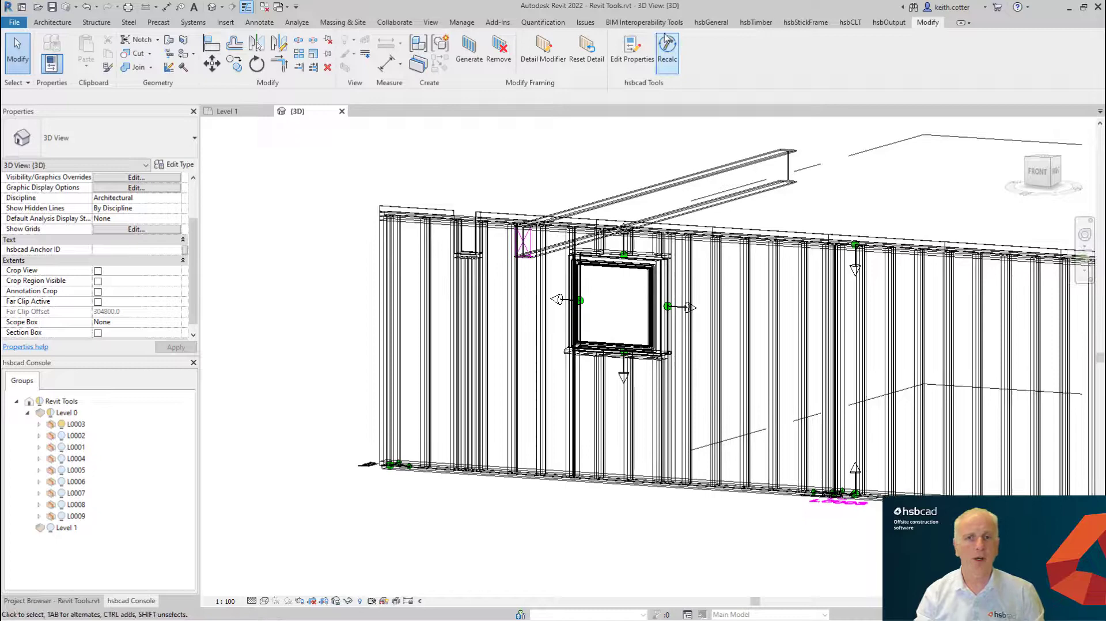
click(806, 24)
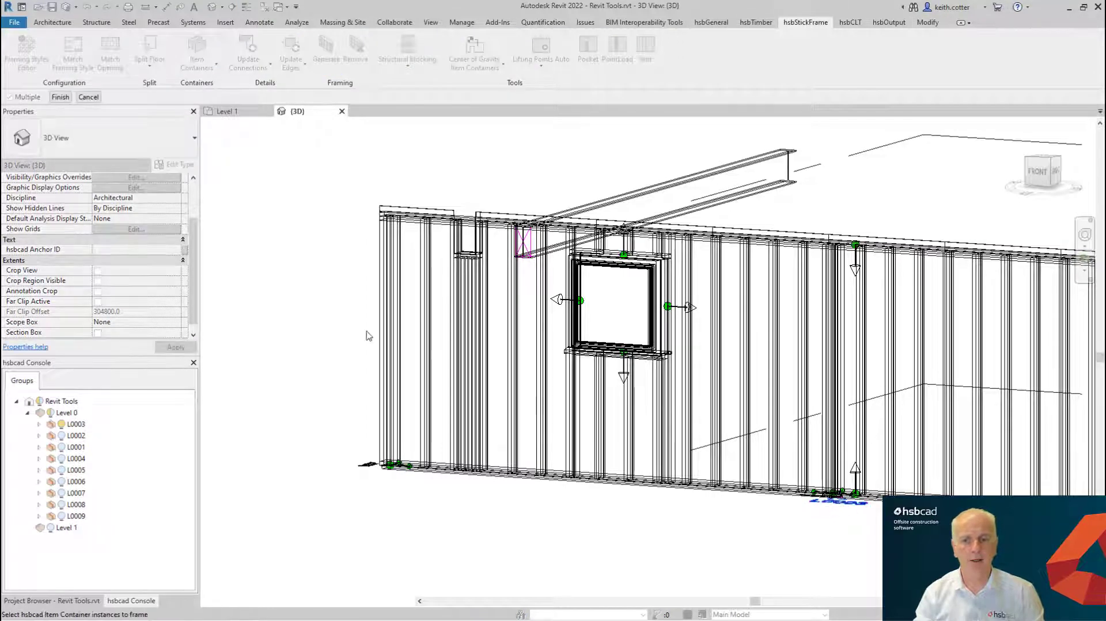
click(59, 101)
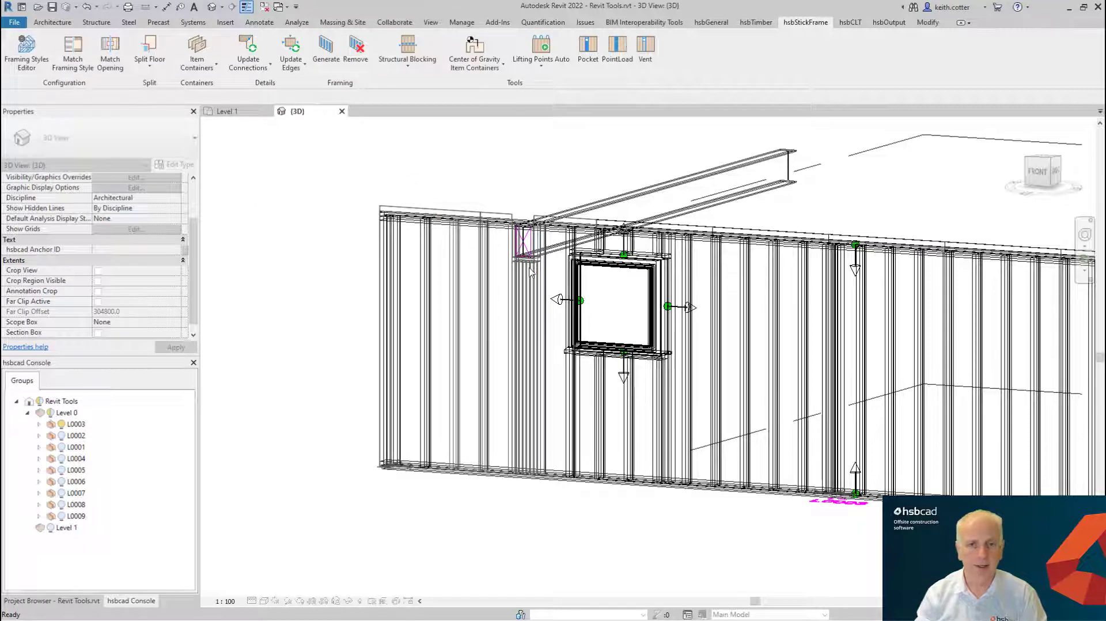
scroll(530, 272, up, 4)
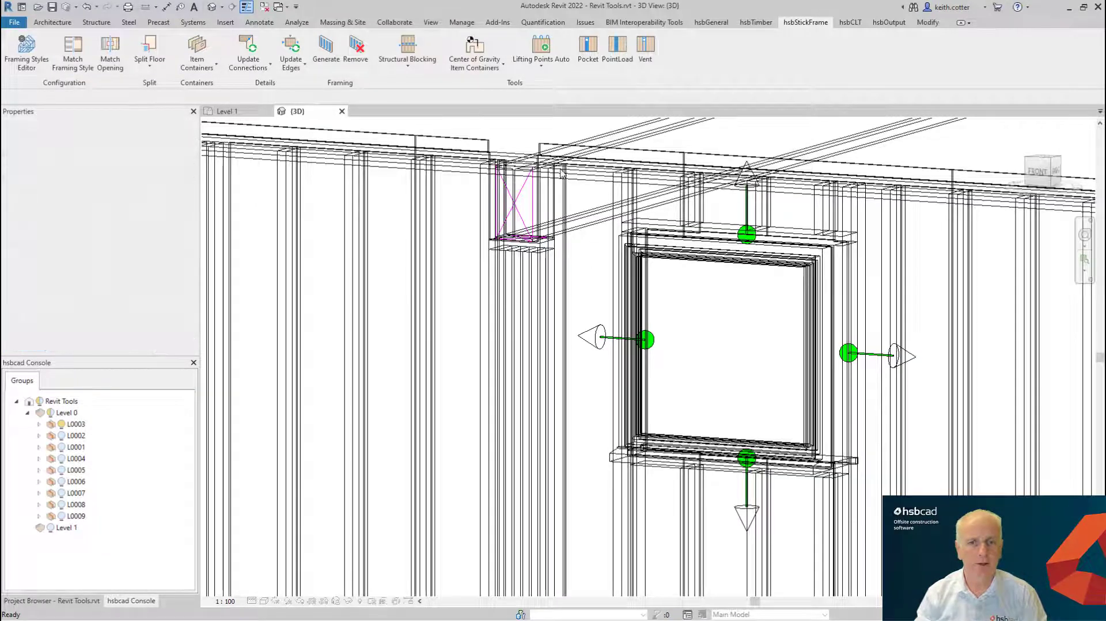